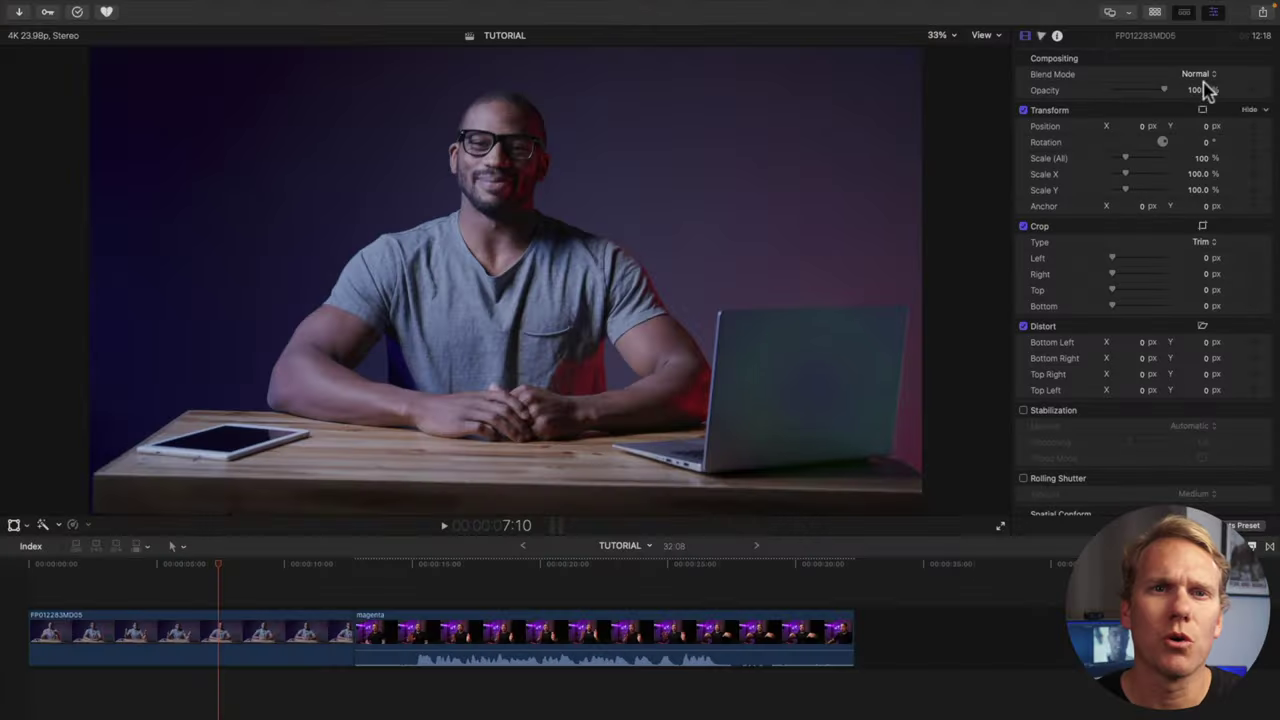
# Set the YouTube & Facebook 1 export to 1920 x 1080 with Better quality compression
pyautogui.click(1262, 13)
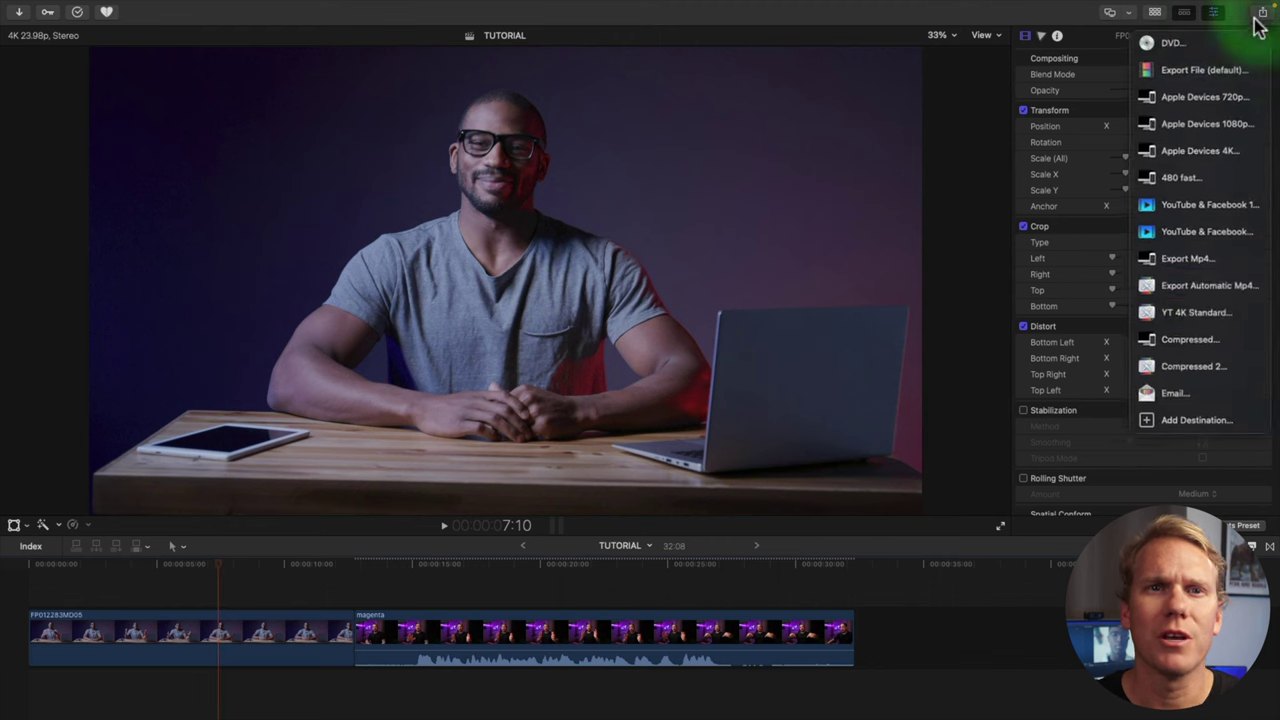
pyautogui.click(1230, 205)
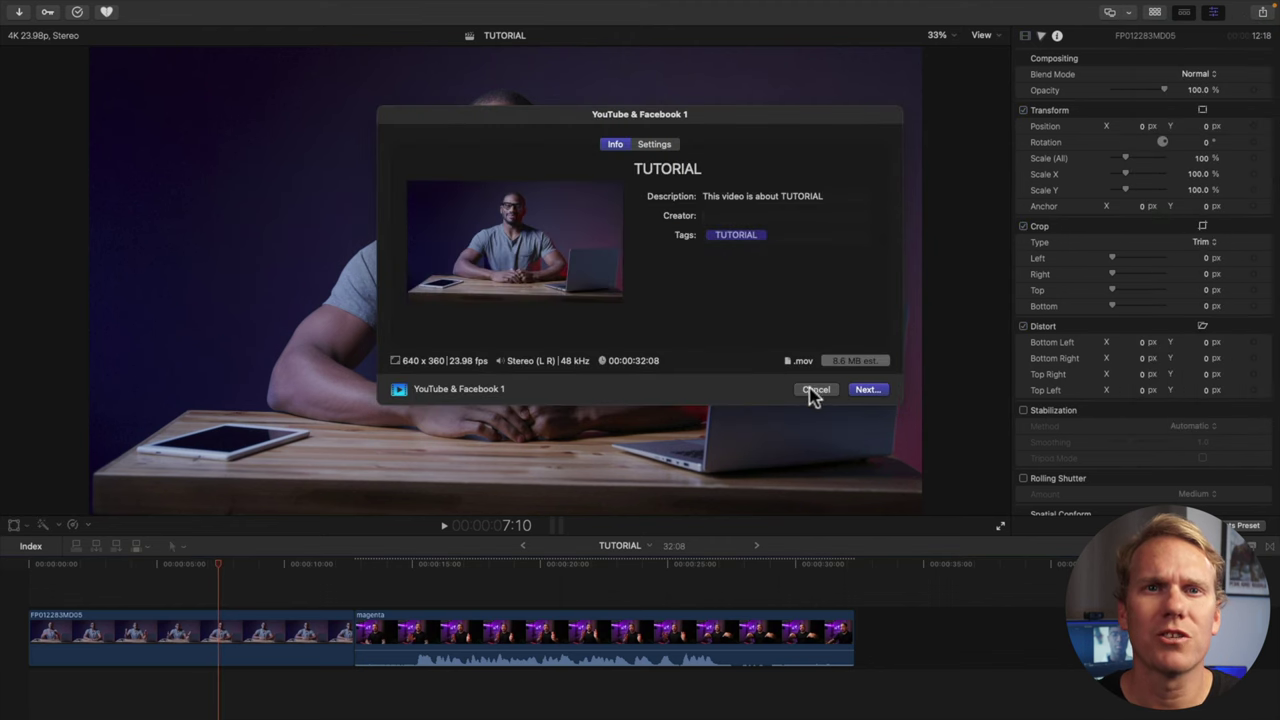
pyautogui.click(652, 145)
pyautogui.click(775, 197)
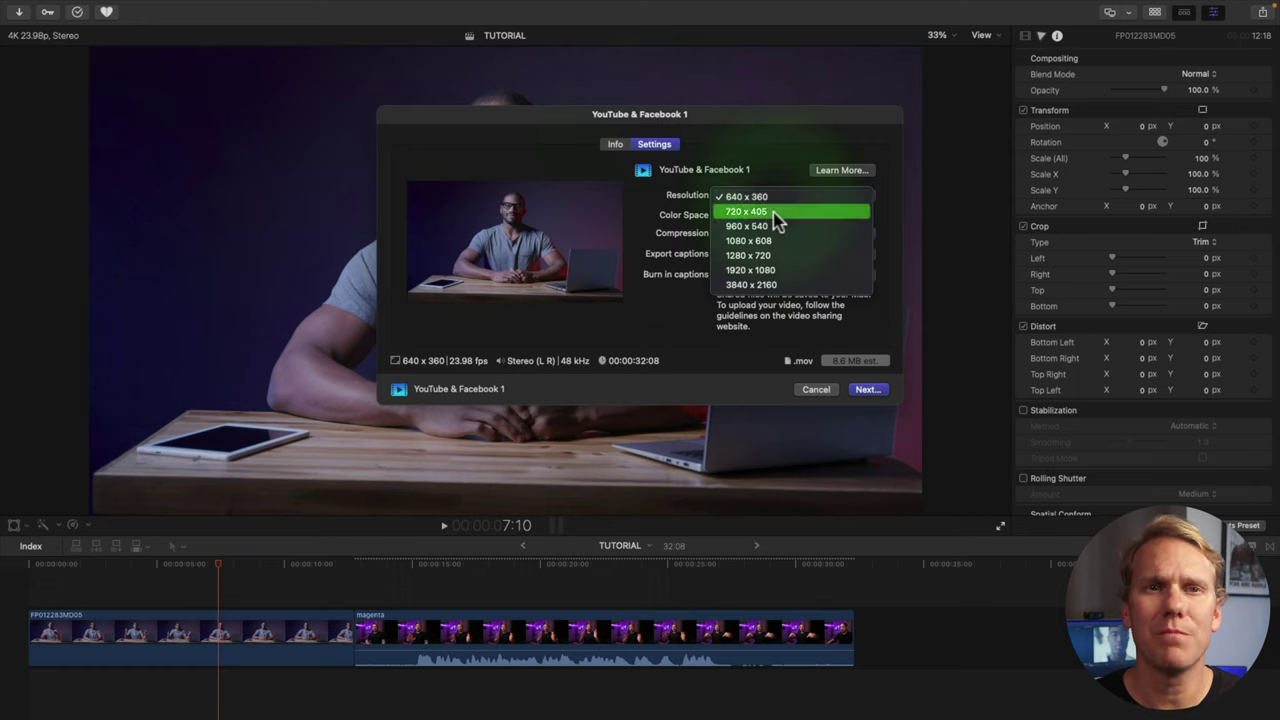
pyautogui.click(770, 270)
pyautogui.click(777, 234)
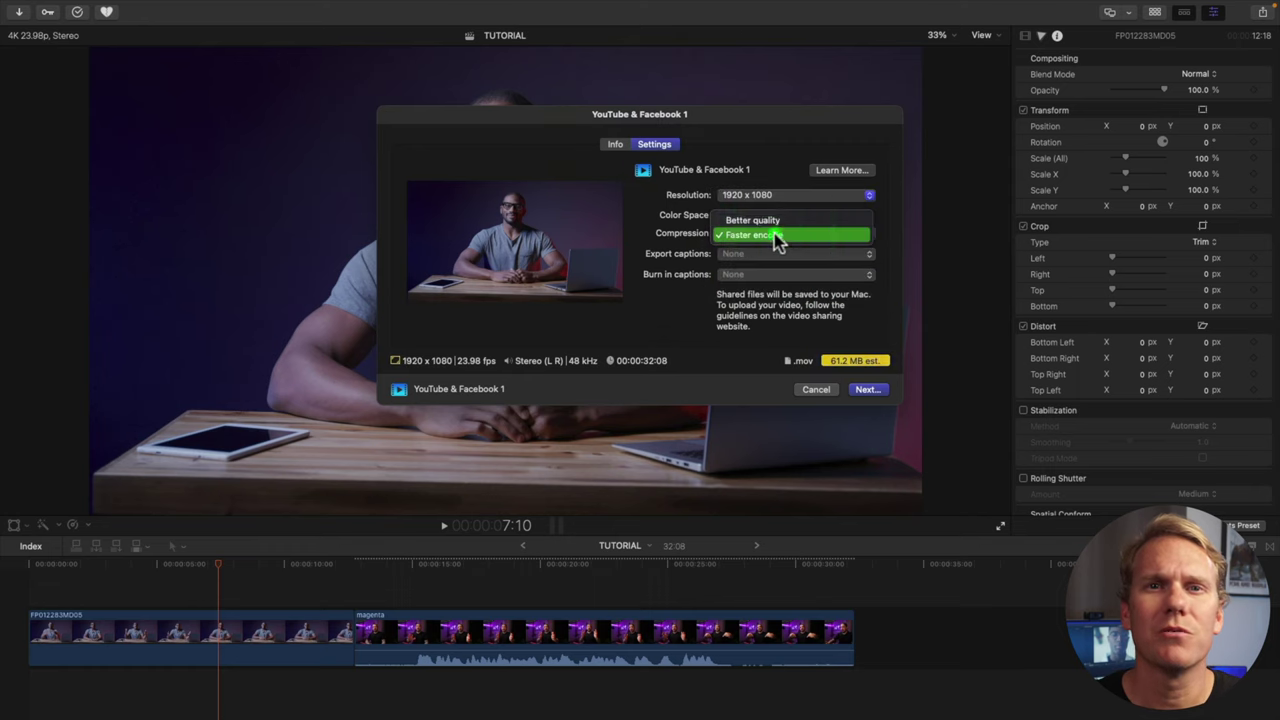
pyautogui.click(776, 221)
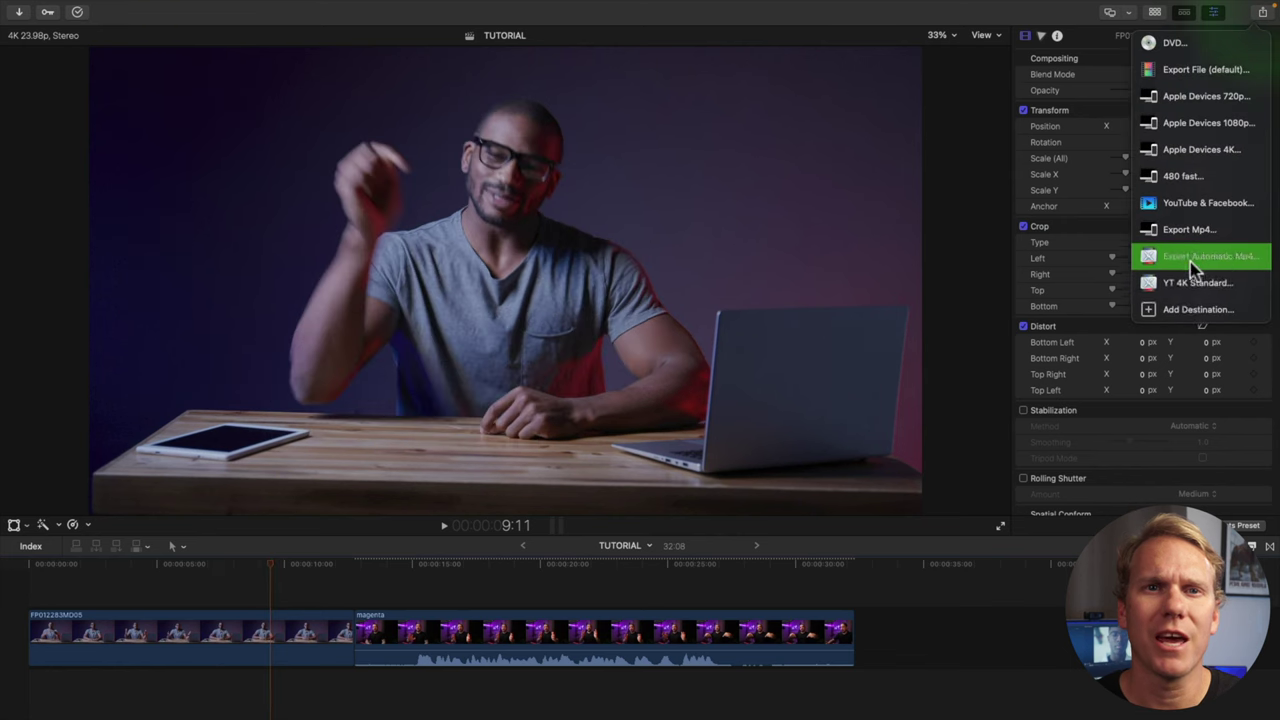
# Add an Export File destination named Compressed using Computer format and H.264 Better Quality
pyautogui.click(1183, 310)
pyautogui.moveTo(570, 375); pyautogui.dragTo(405, 455)
pyautogui.write('COmpressed')
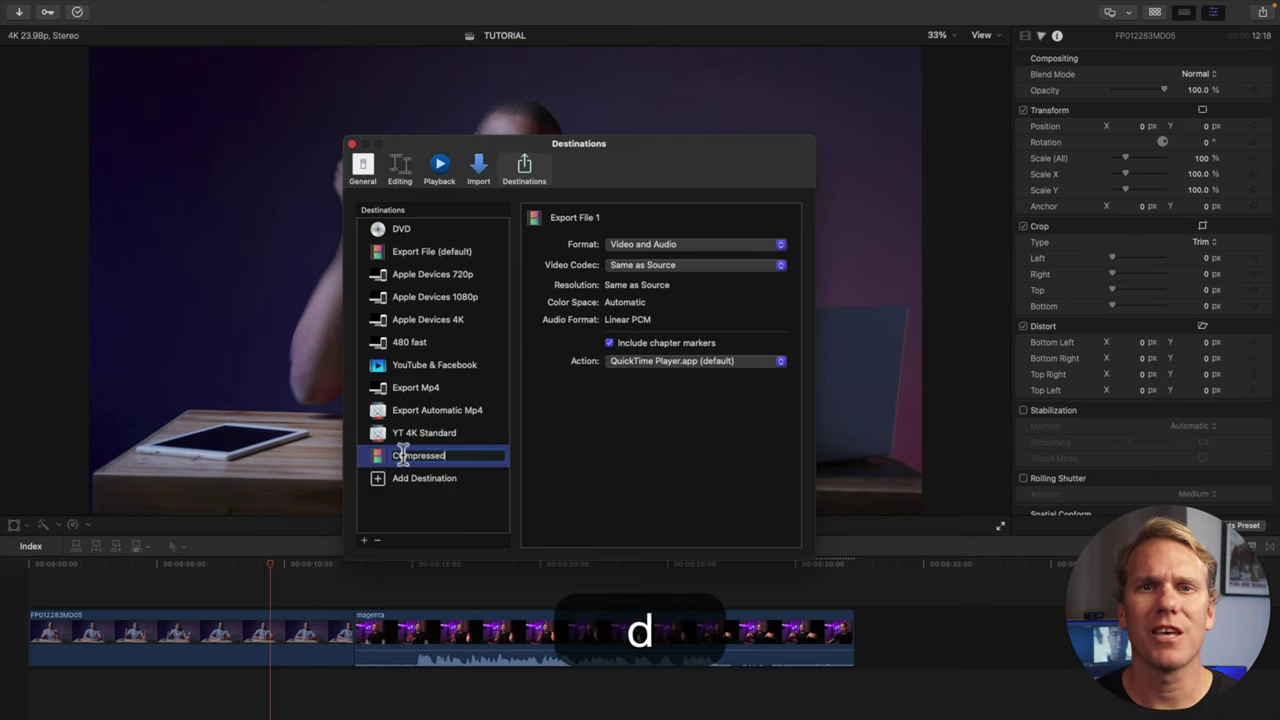
pyautogui.click(700, 244)
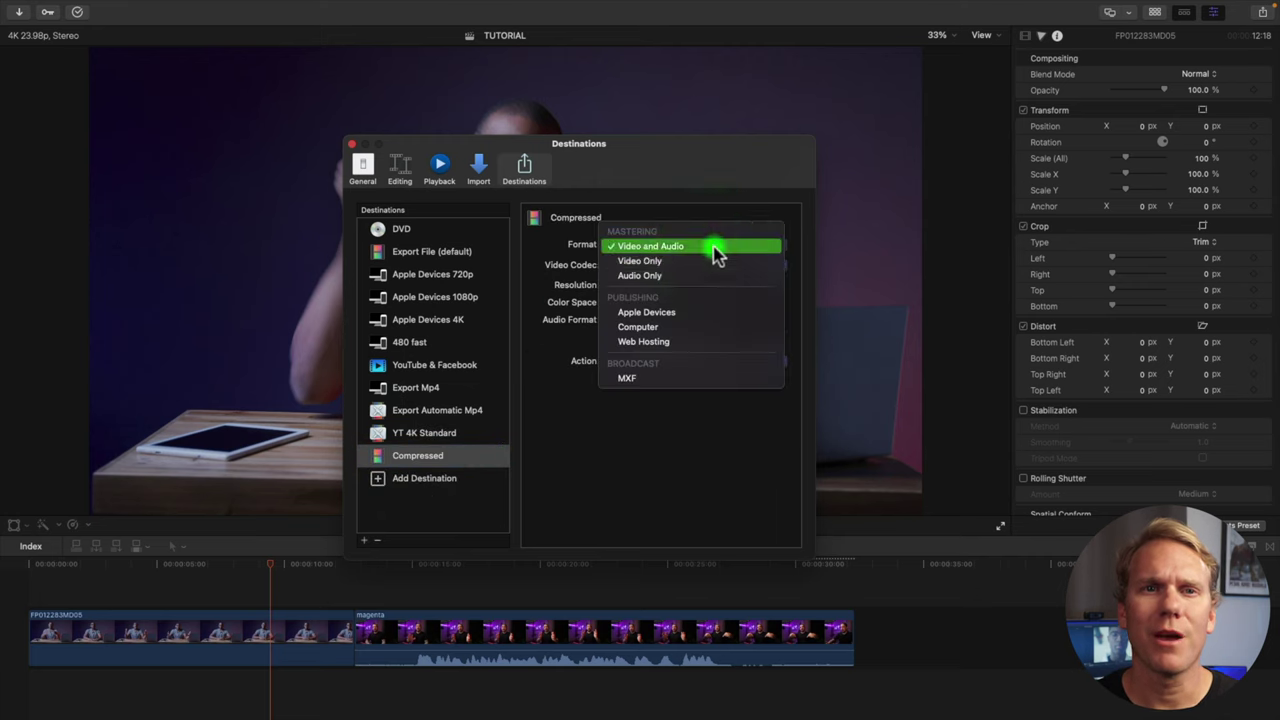
pyautogui.click(671, 325)
pyautogui.click(664, 266)
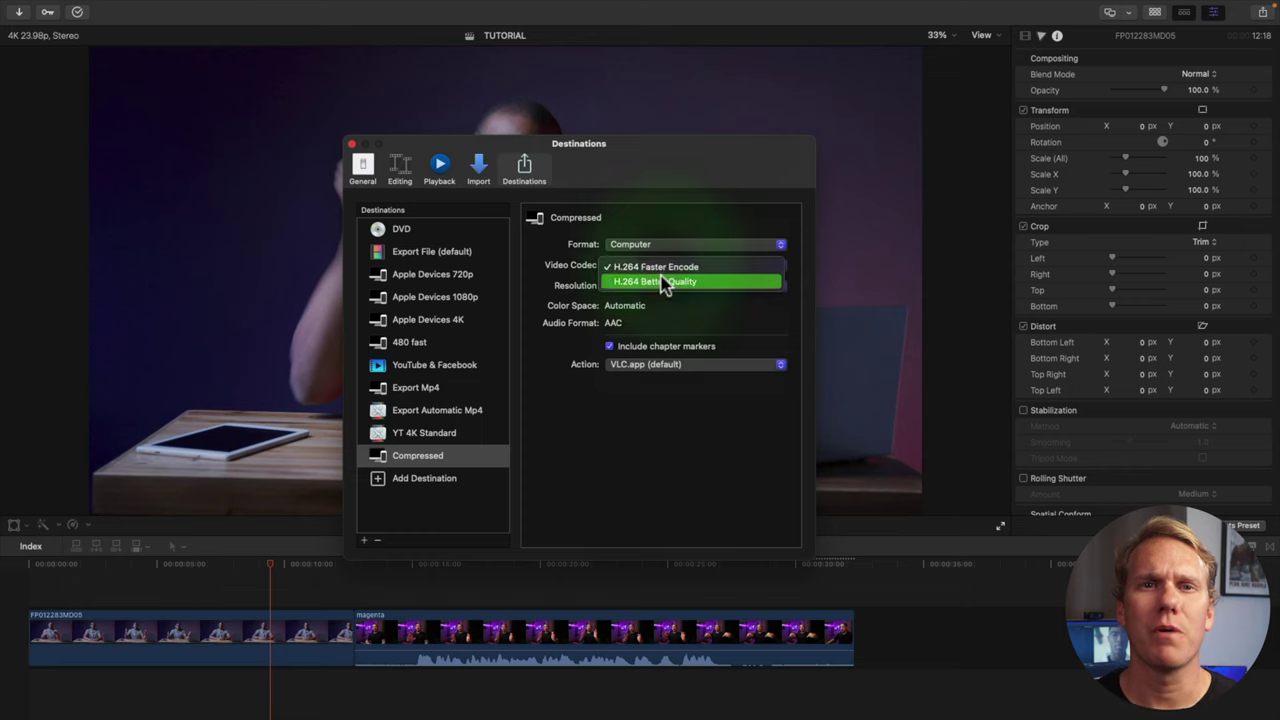
pyautogui.click(662, 281)
# Set Compressed to 4096 x 2160 with Save only, then share with it
pyautogui.click(663, 286)
pyautogui.click(650, 304)
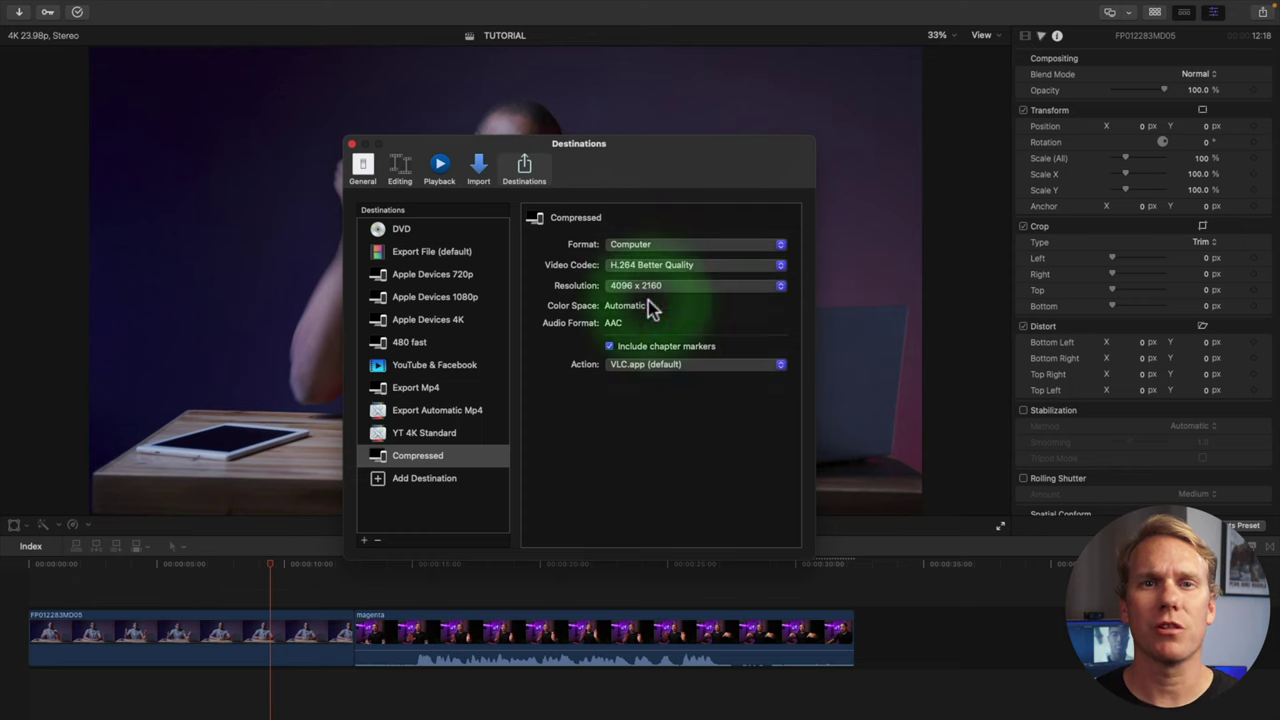
pyautogui.click(717, 289)
pyautogui.click(714, 287)
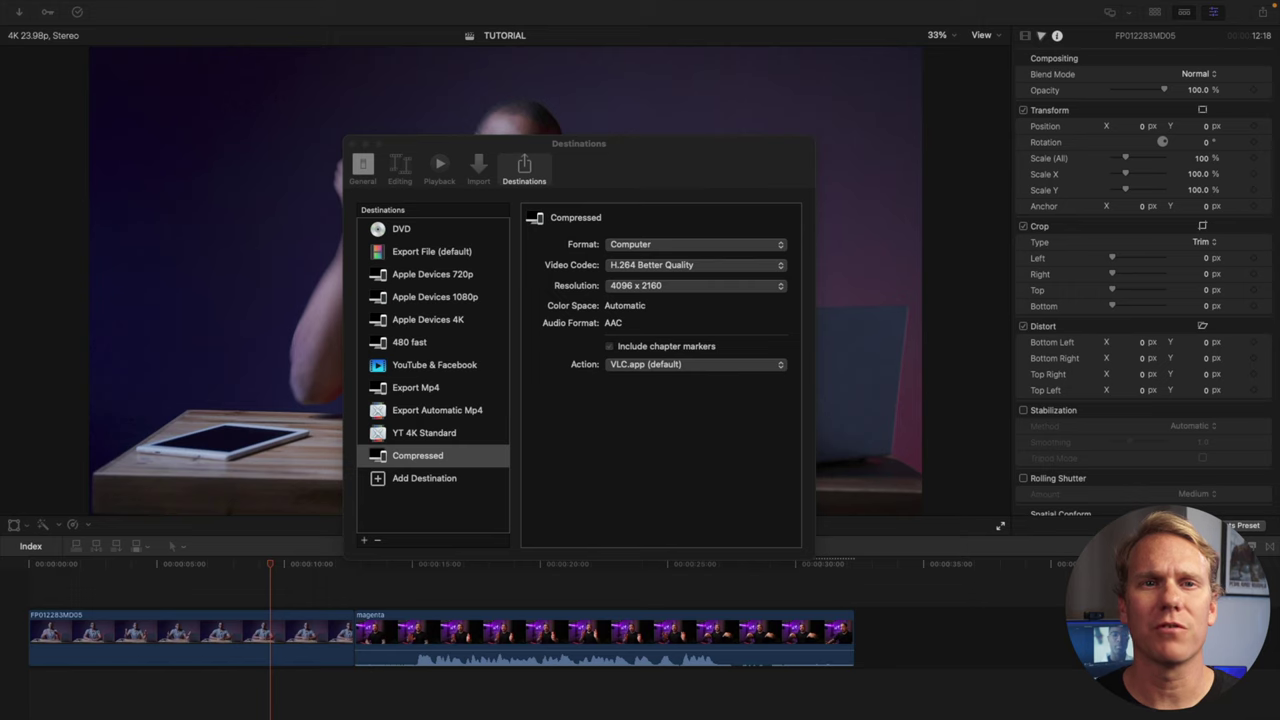
pyautogui.click(657, 366)
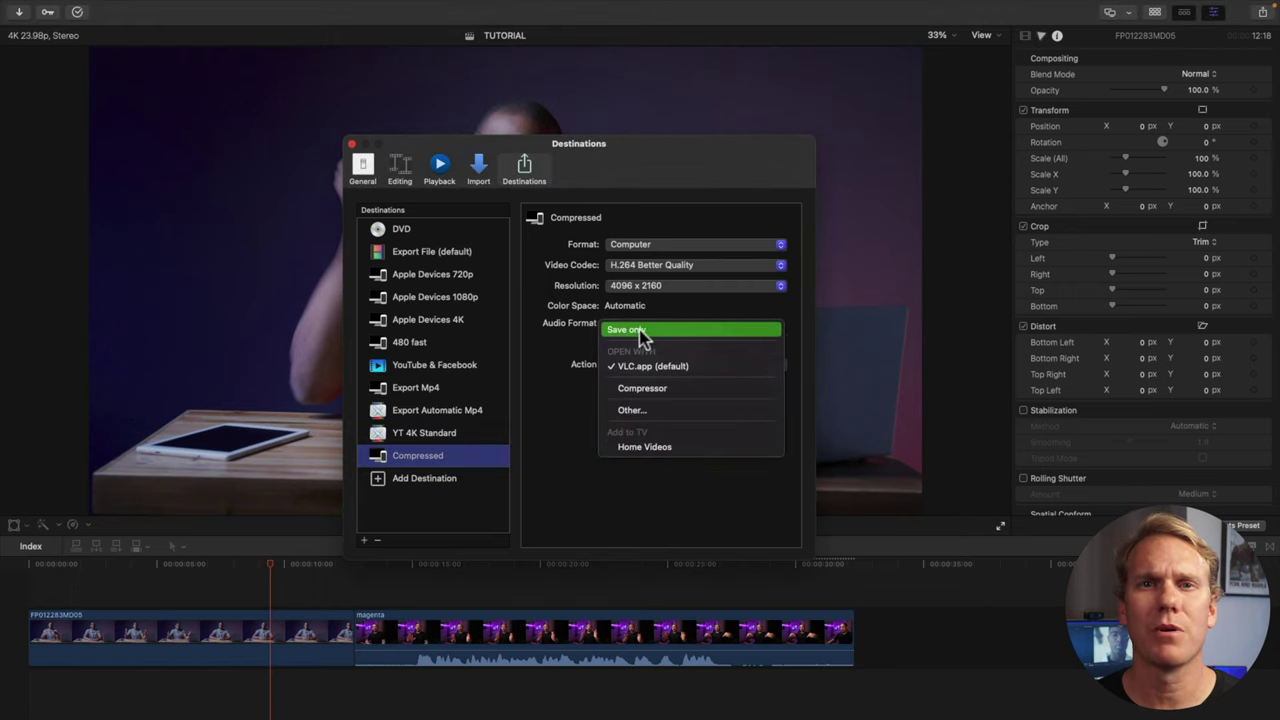
pyautogui.click(640, 331)
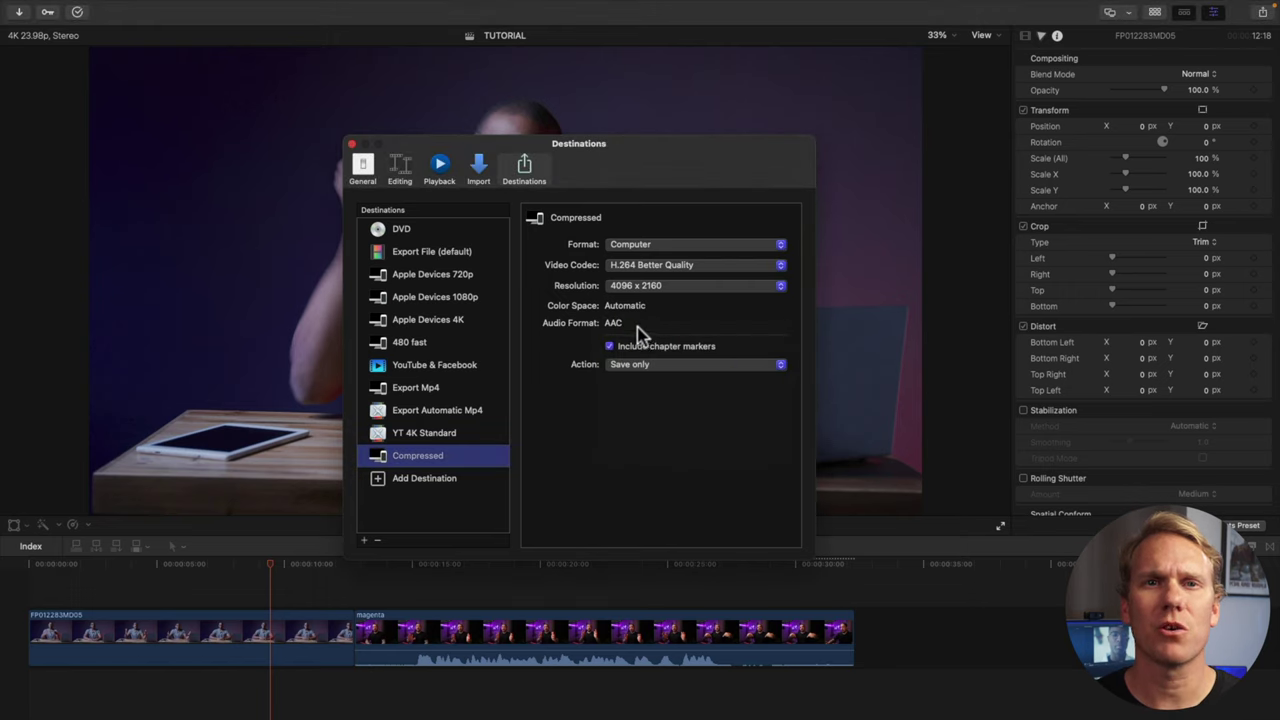
pyautogui.click(351, 146)
pyautogui.click(1261, 13)
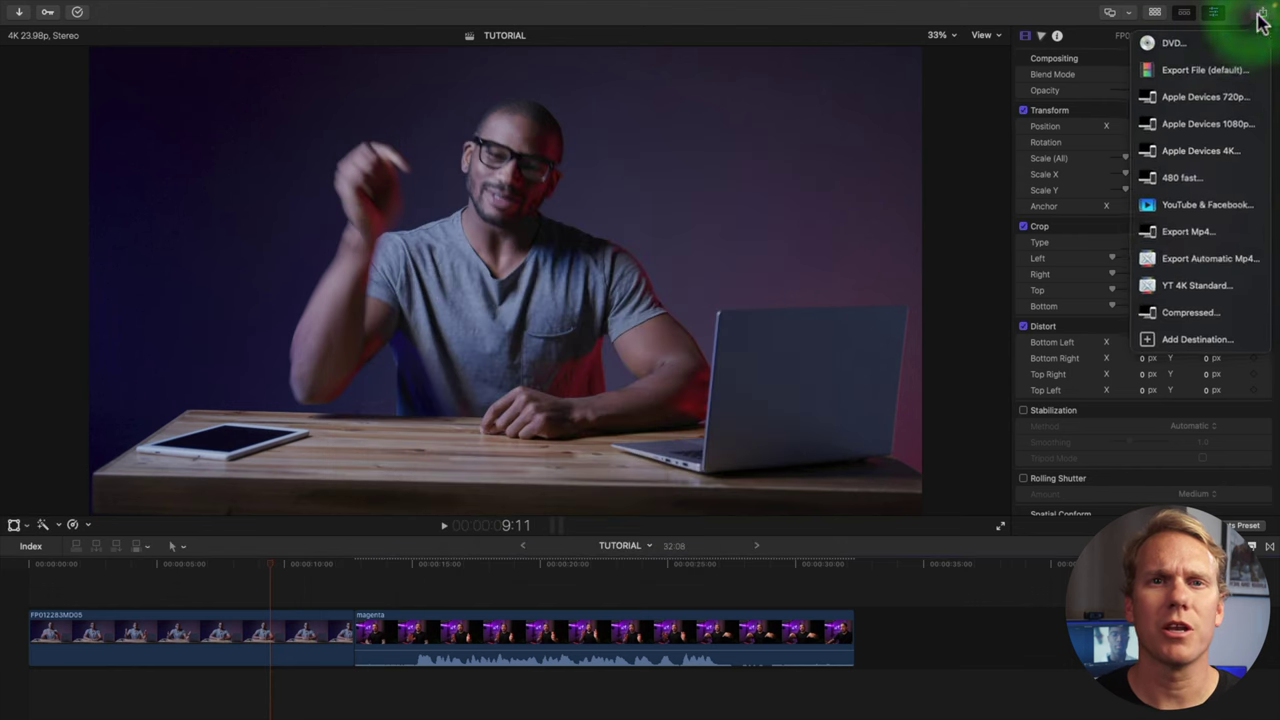
pyautogui.click(1250, 318)
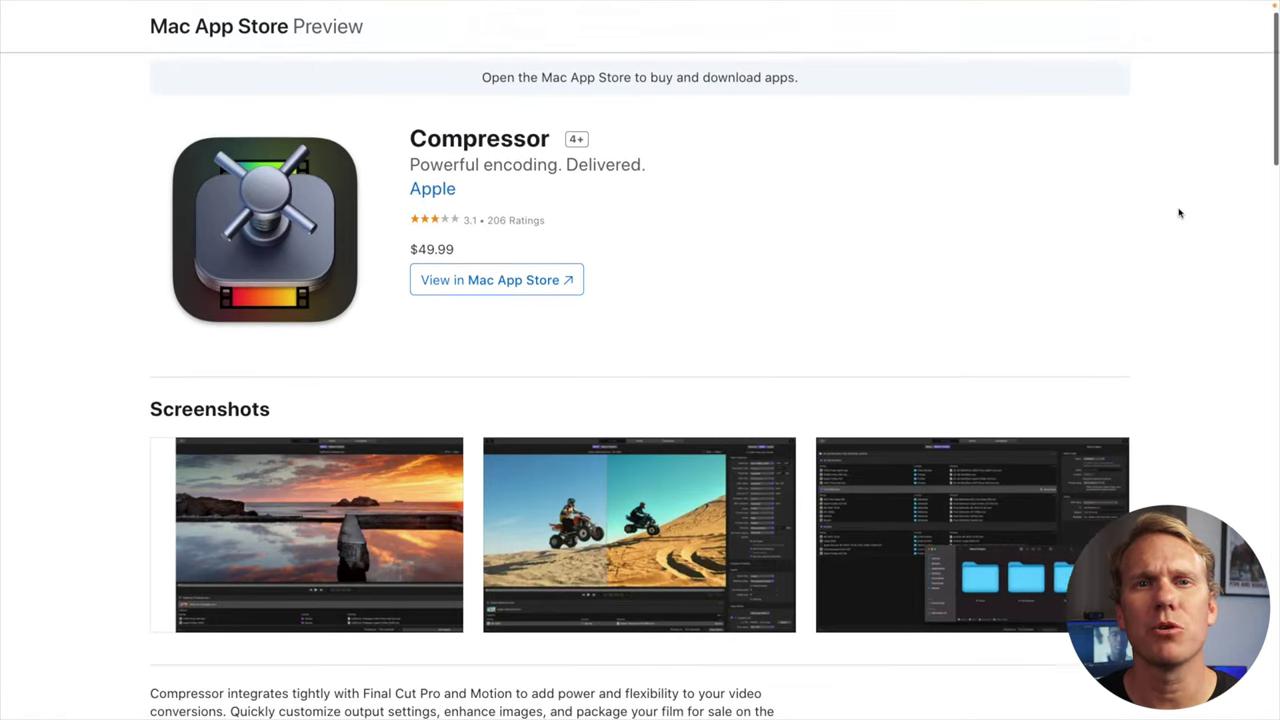
pyautogui.scroll(-6, 1179, 212)
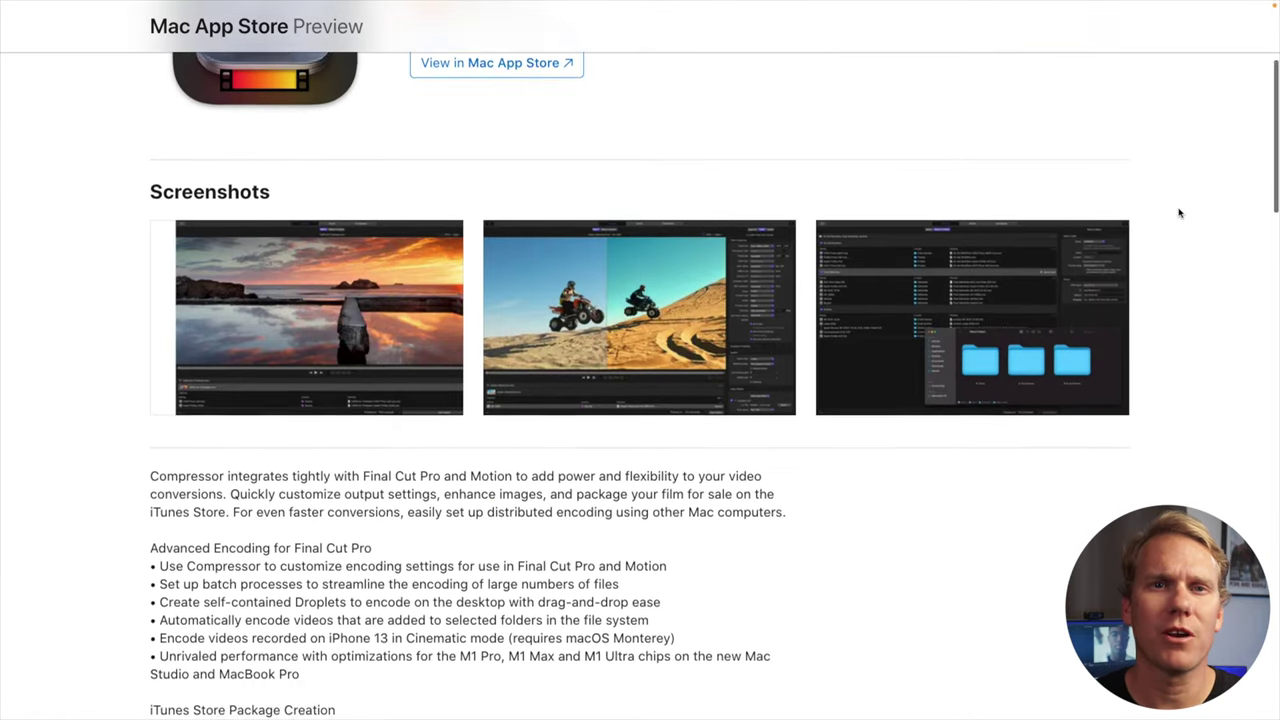
pyautogui.scroll(-2, 1179, 212)
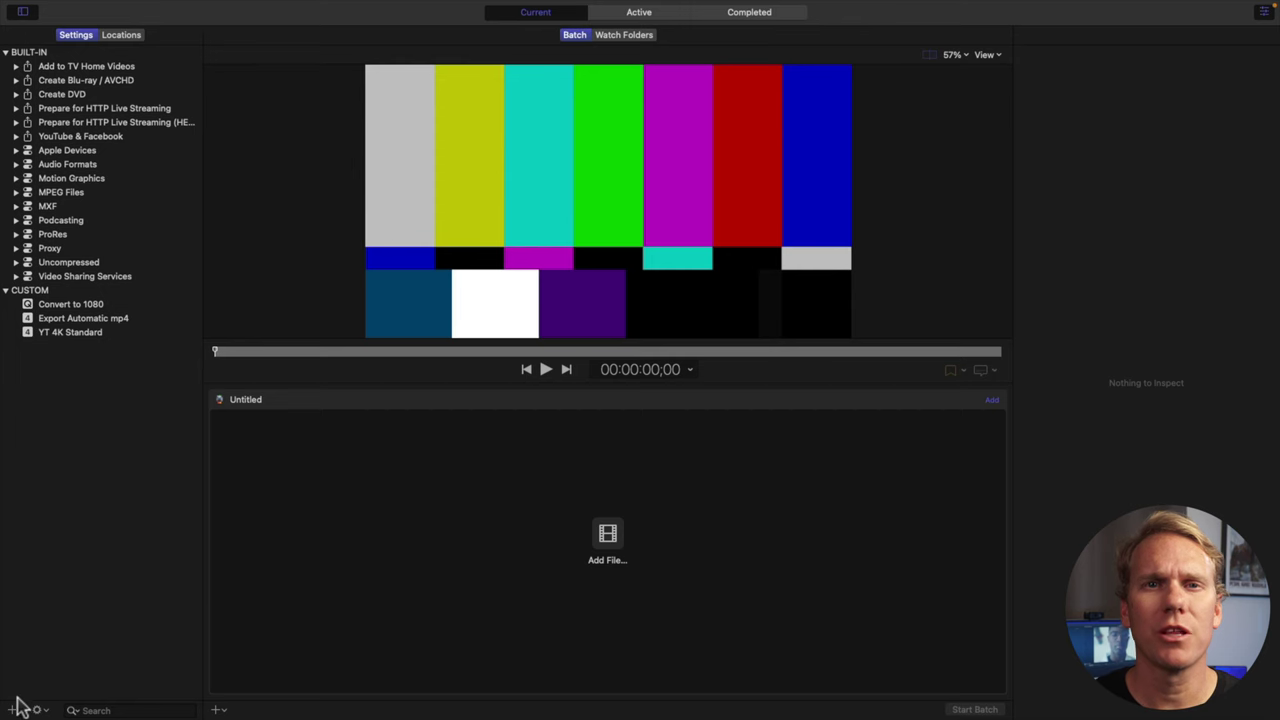
# Create a new MPEG-4 Compressor setting named Compressed 2
pyautogui.click(16, 704)
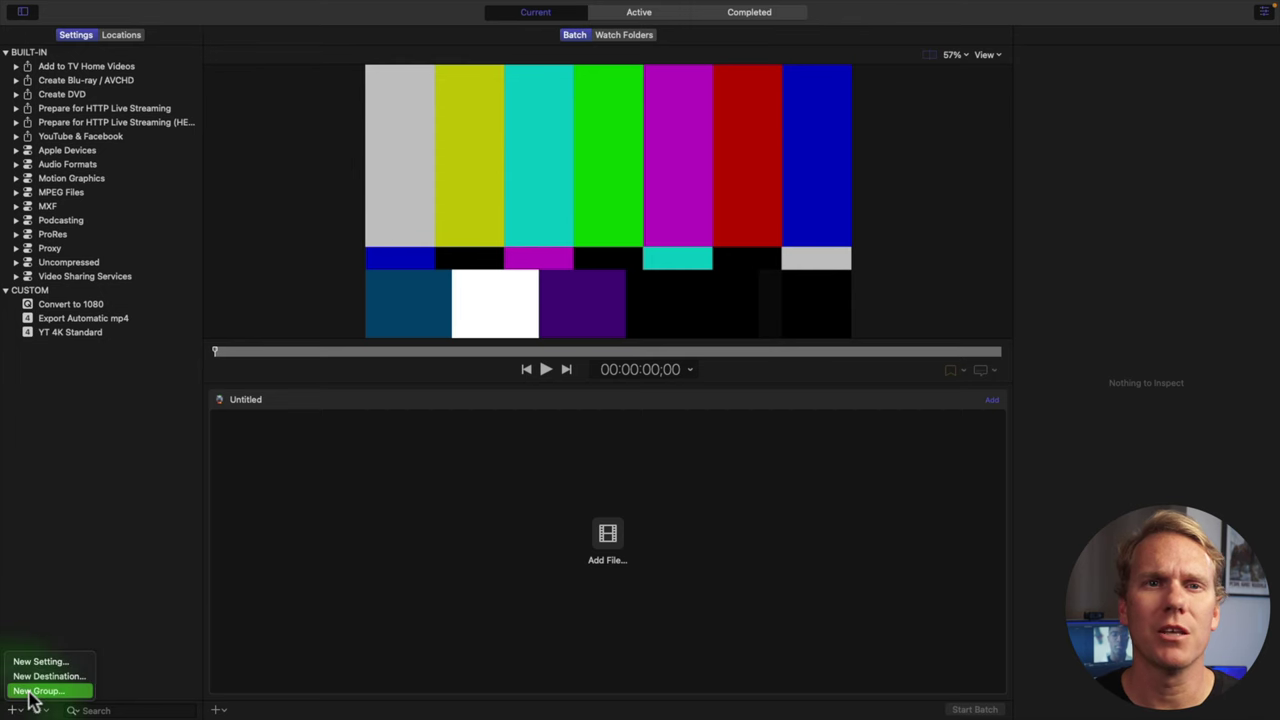
pyautogui.click(57, 662)
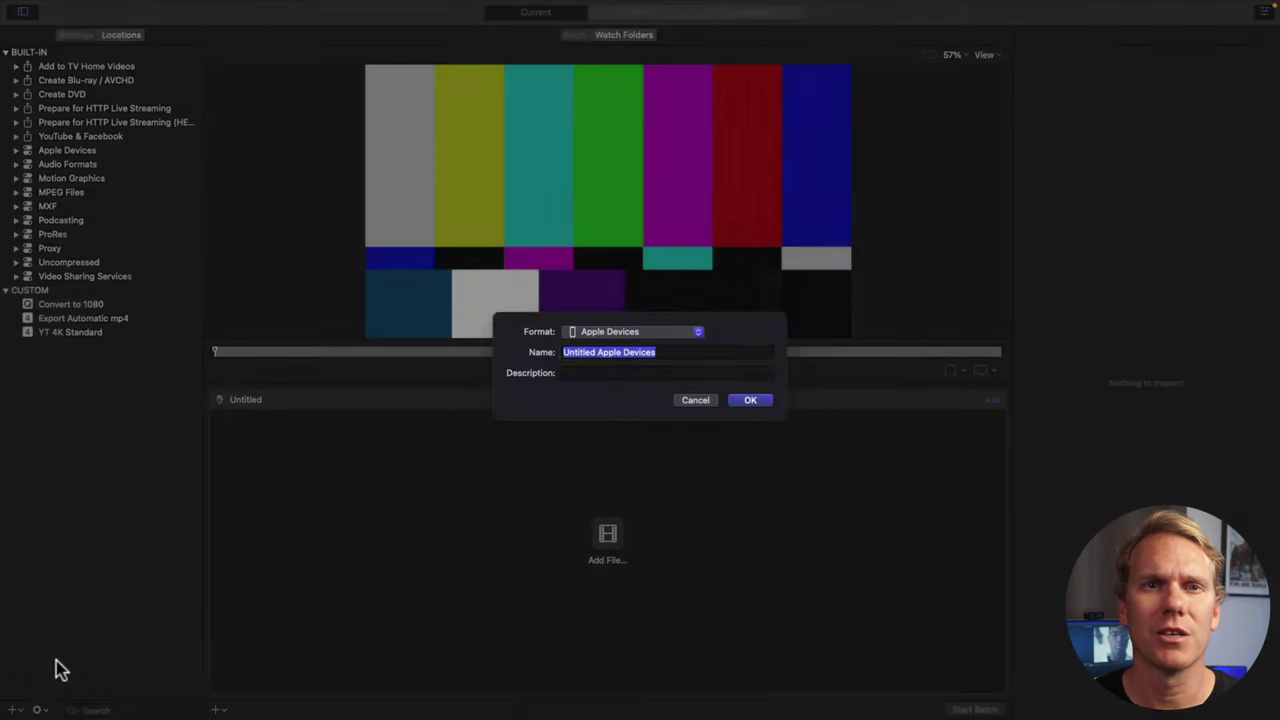
pyautogui.click(675, 338)
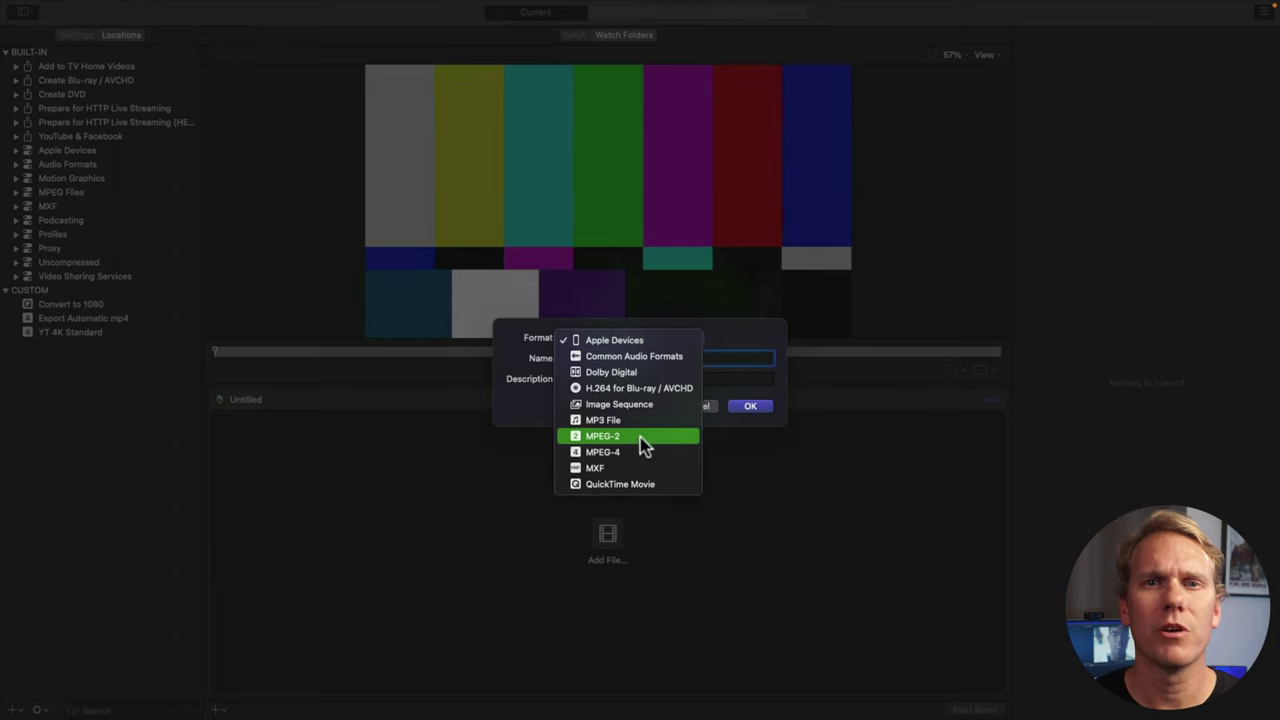
pyautogui.click(643, 452)
pyautogui.write('Compr')
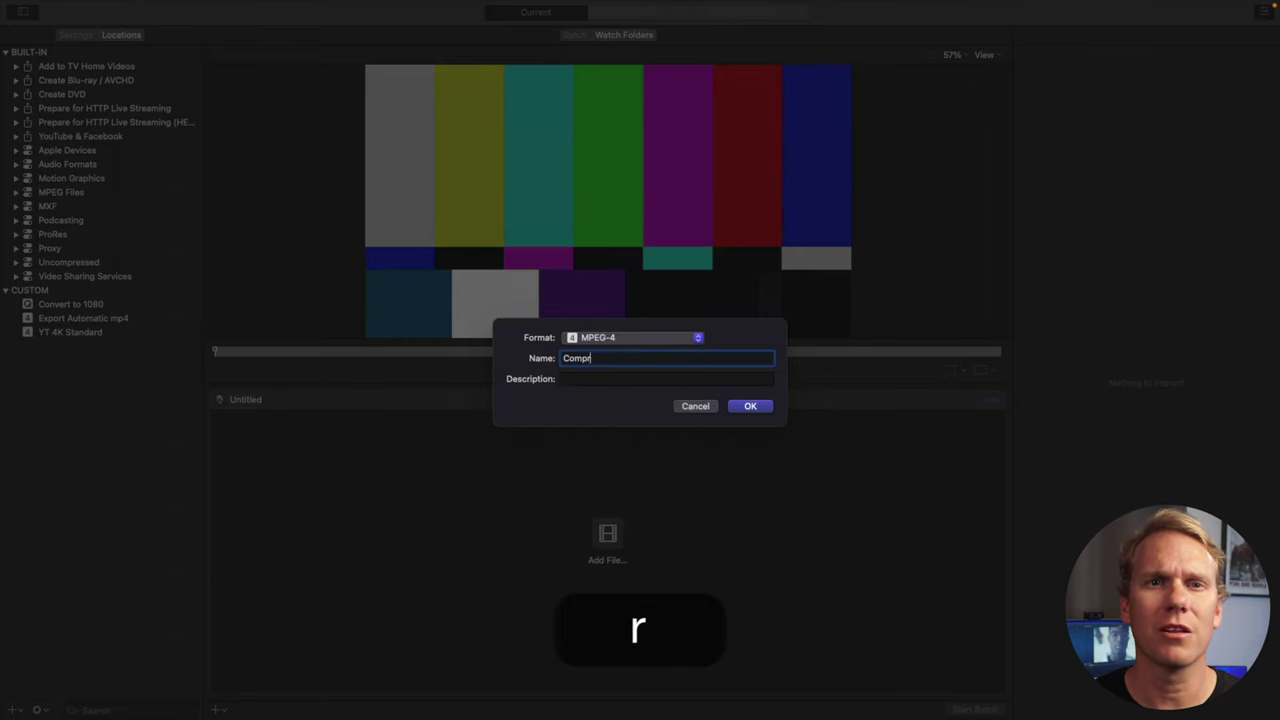
pyautogui.write('essed 2')
pyautogui.press('Return')
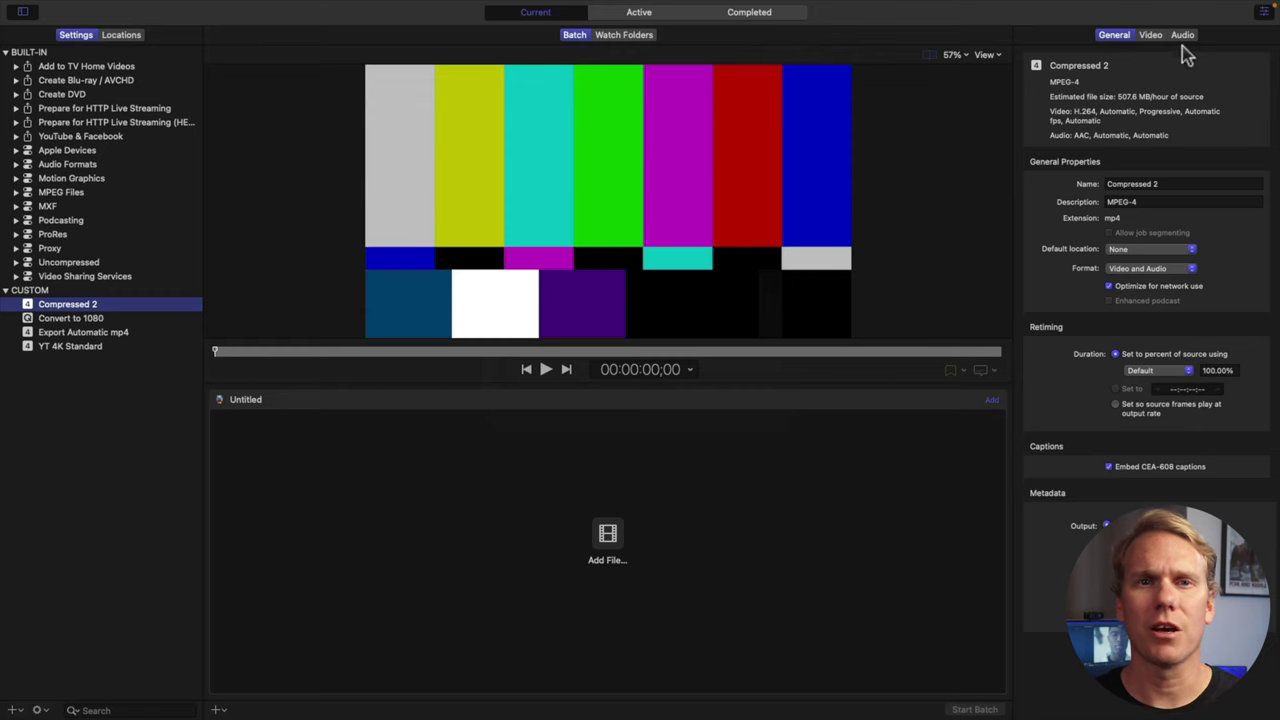
# Keep the H.264 codec and set the average data rate to Computer playback
pyautogui.click(1150, 36)
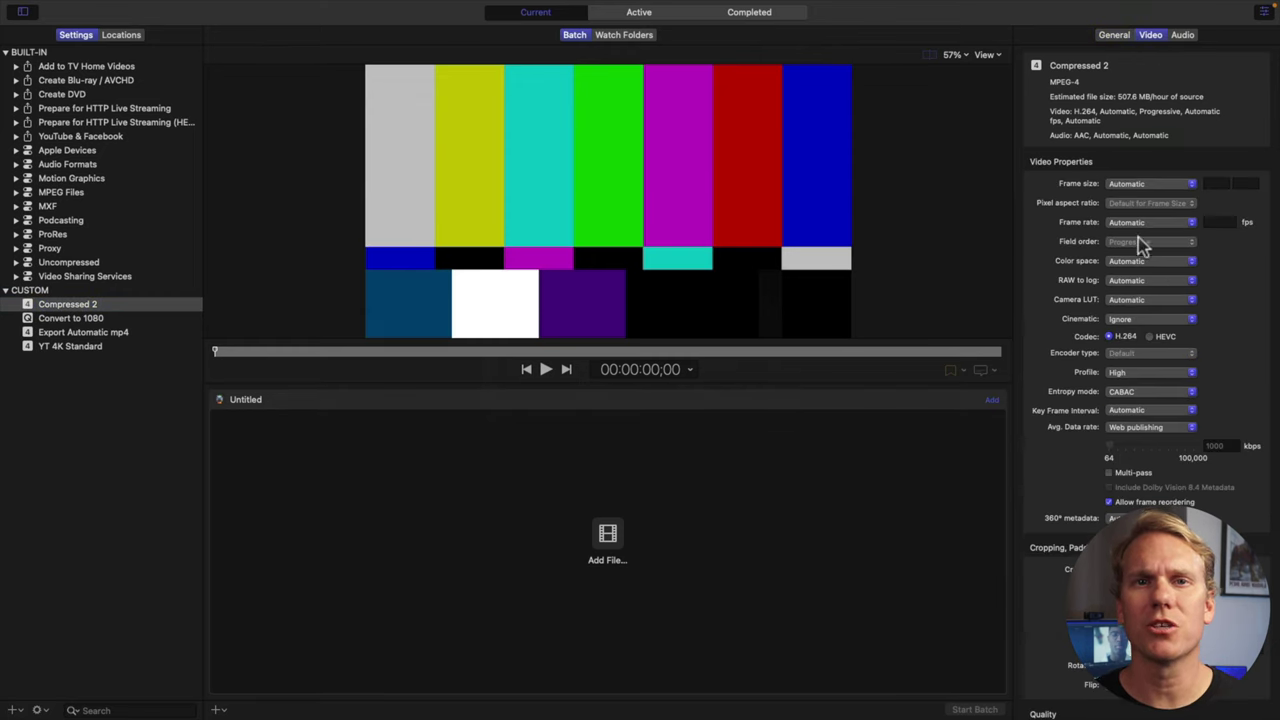
pyautogui.click(1165, 337)
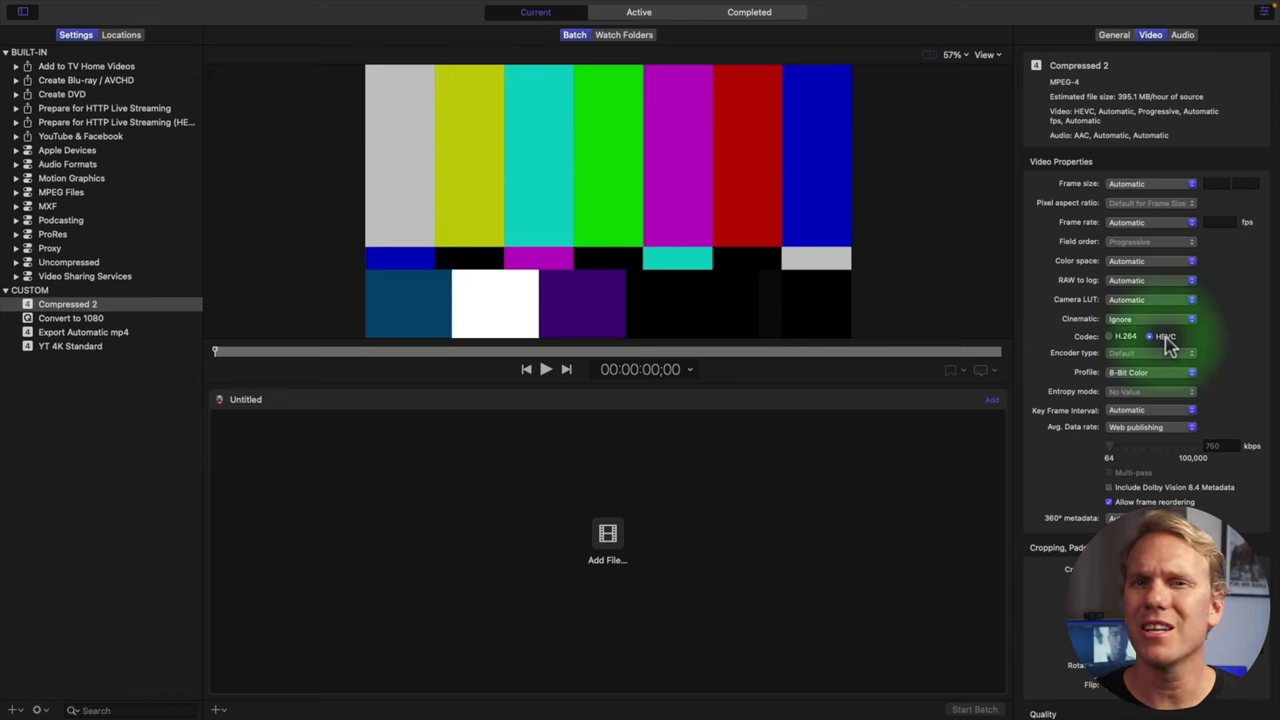
pyautogui.click(1110, 338)
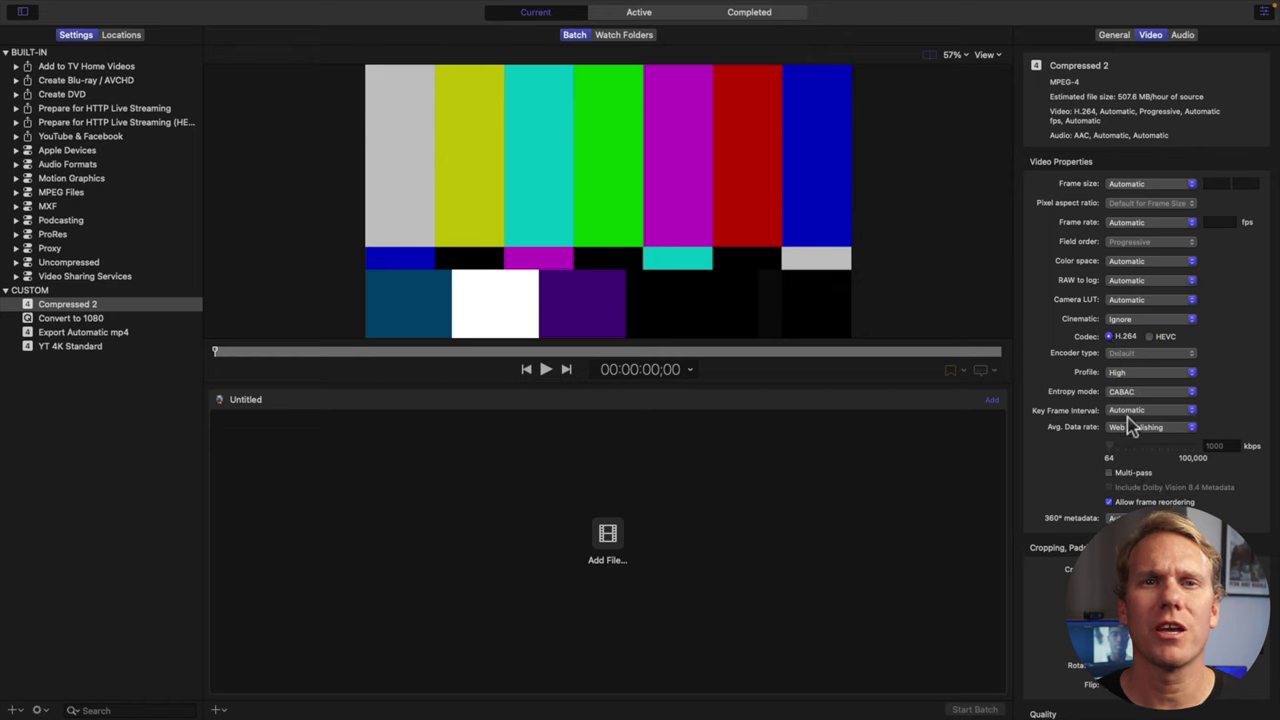
pyautogui.click(1130, 425)
pyautogui.click(1140, 437)
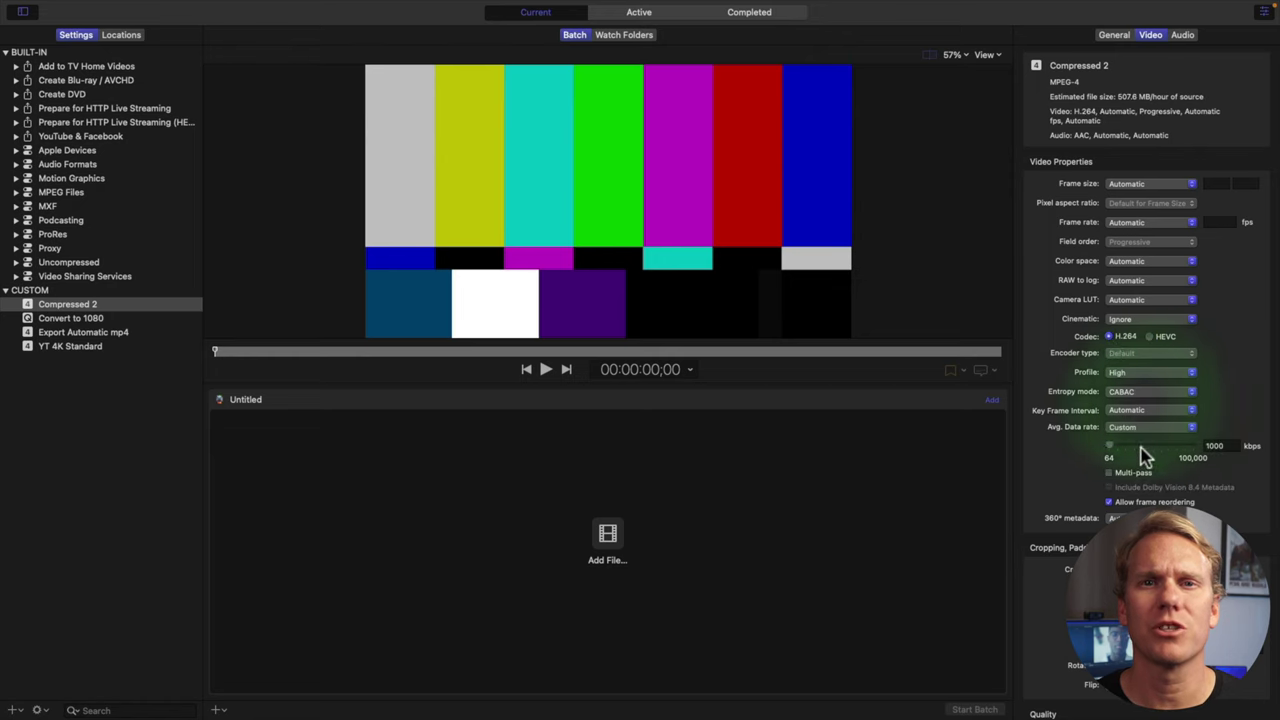
pyautogui.moveTo(1117, 444); pyautogui.dragTo(1132, 444)
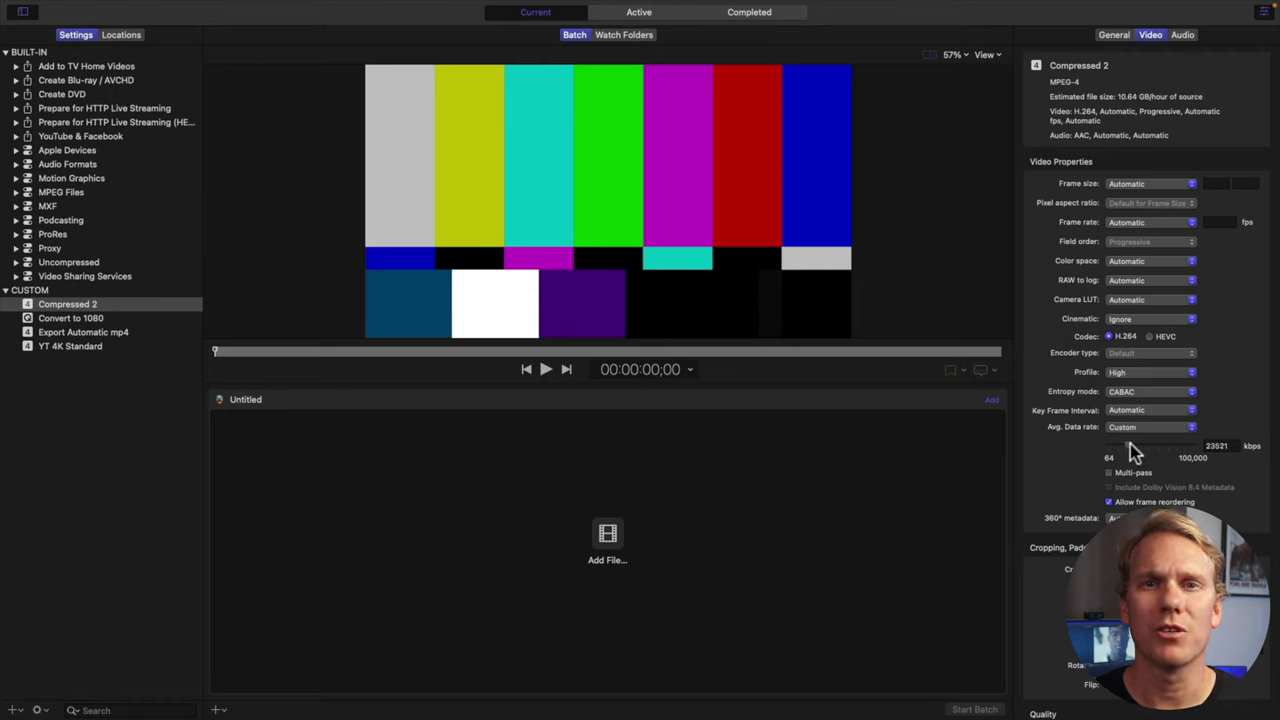
pyautogui.moveTo(1138, 444); pyautogui.dragTo(1120, 447)
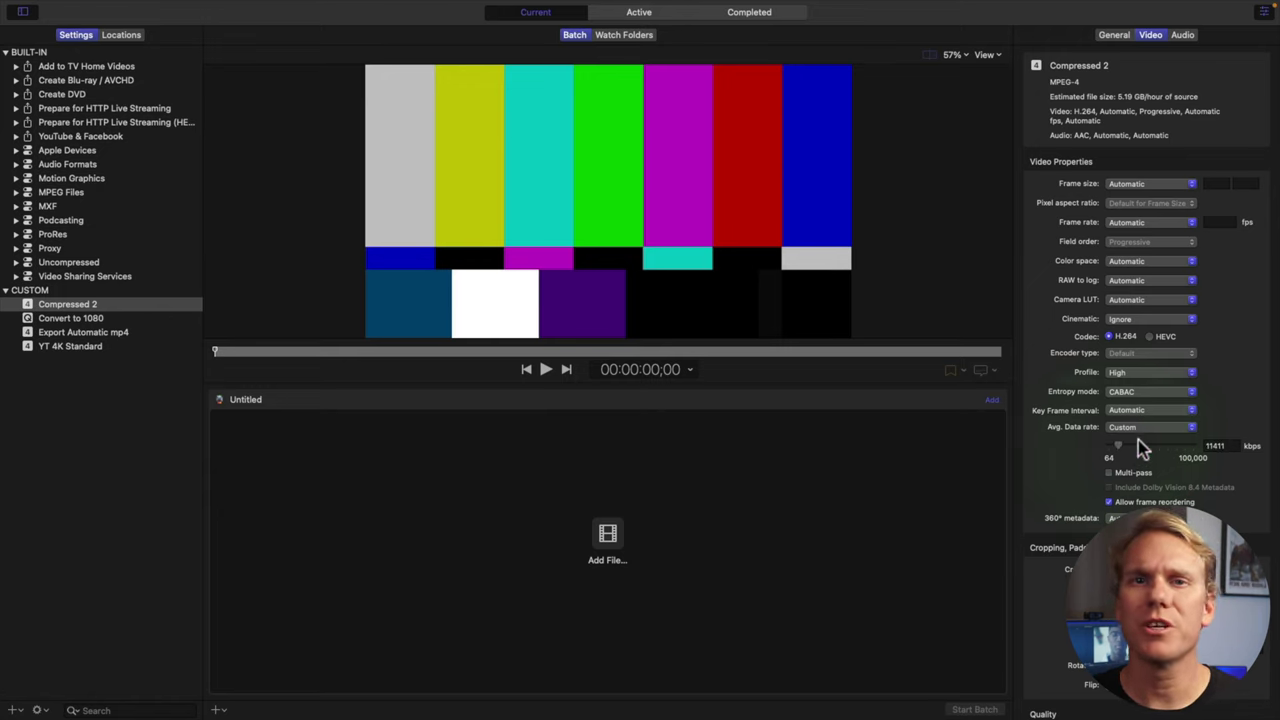
pyautogui.click(1150, 427)
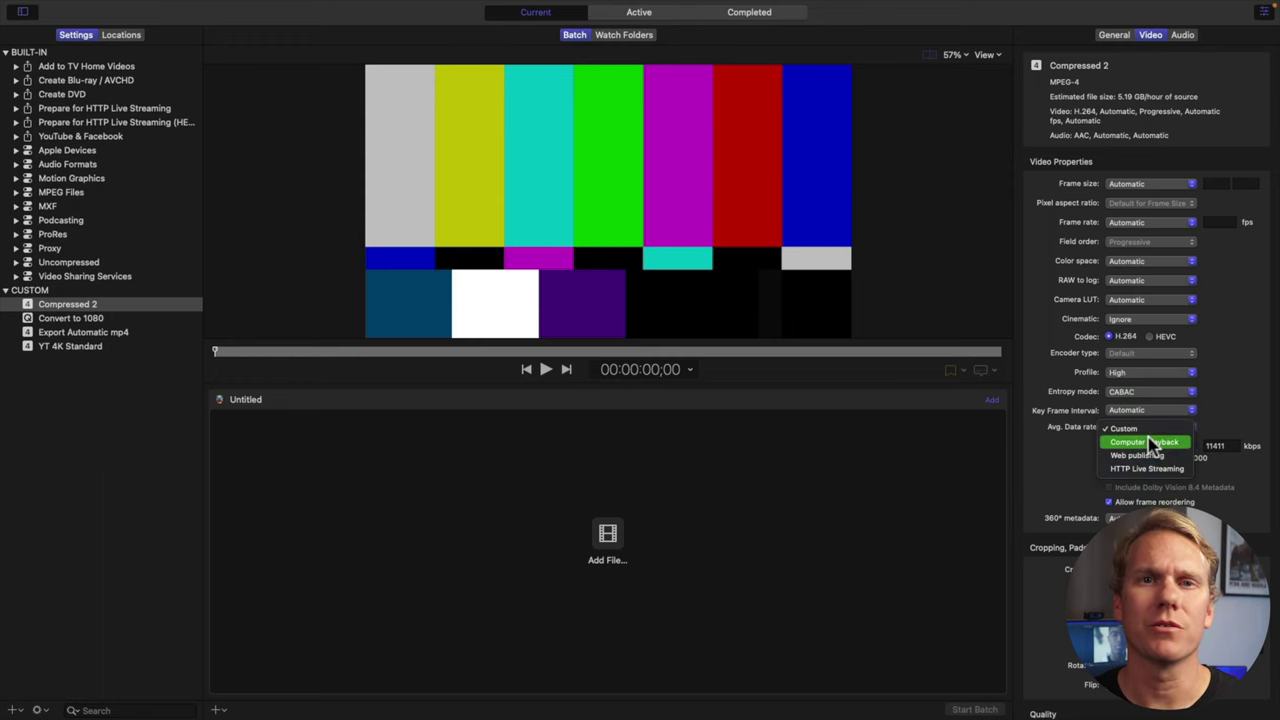
pyautogui.click(1150, 442)
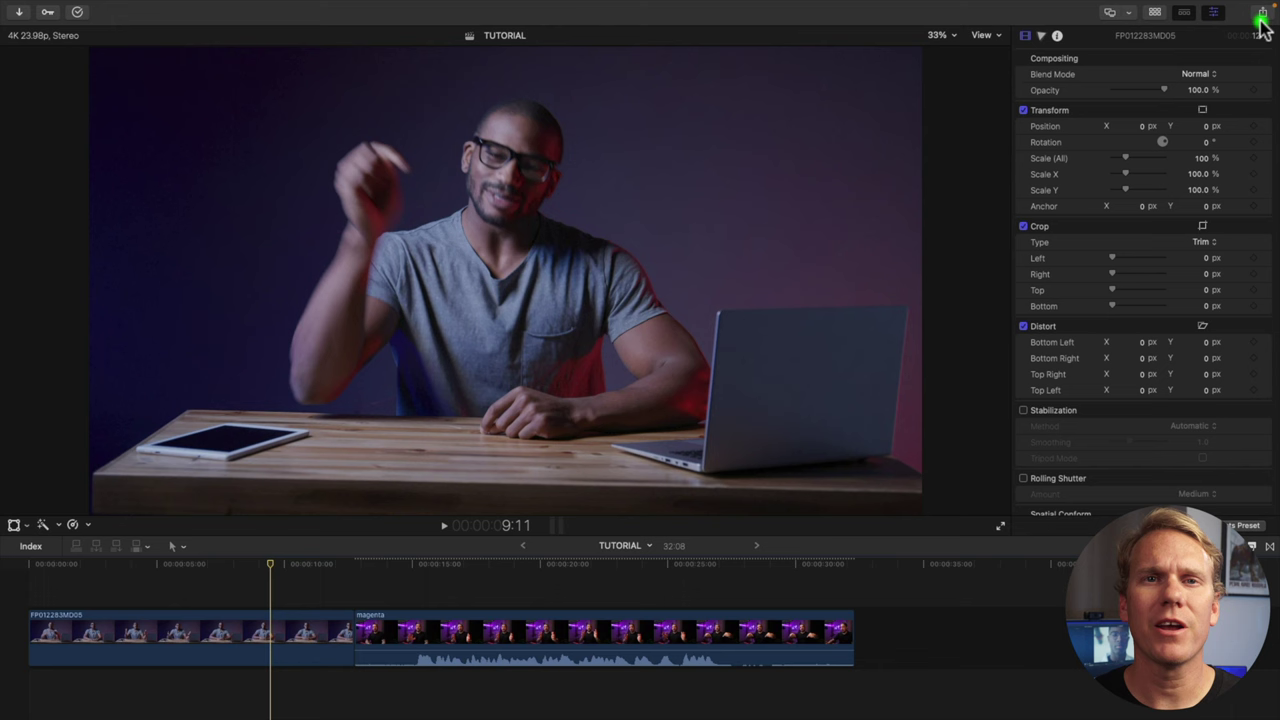
# Add the Custom > Compressed 2 Compressor setting as a share destination, then close Destinations
pyautogui.click(1262, 12)
pyautogui.click(1177, 338)
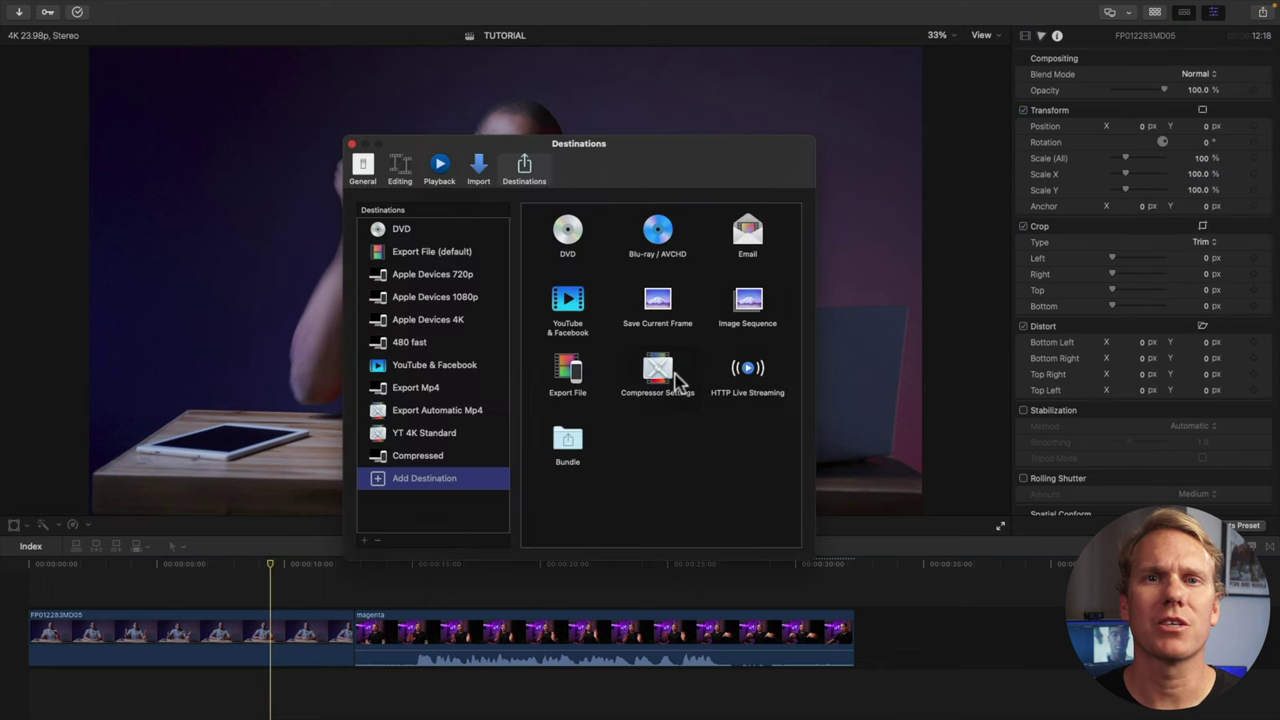
pyautogui.moveTo(662, 375); pyautogui.dragTo(424, 466)
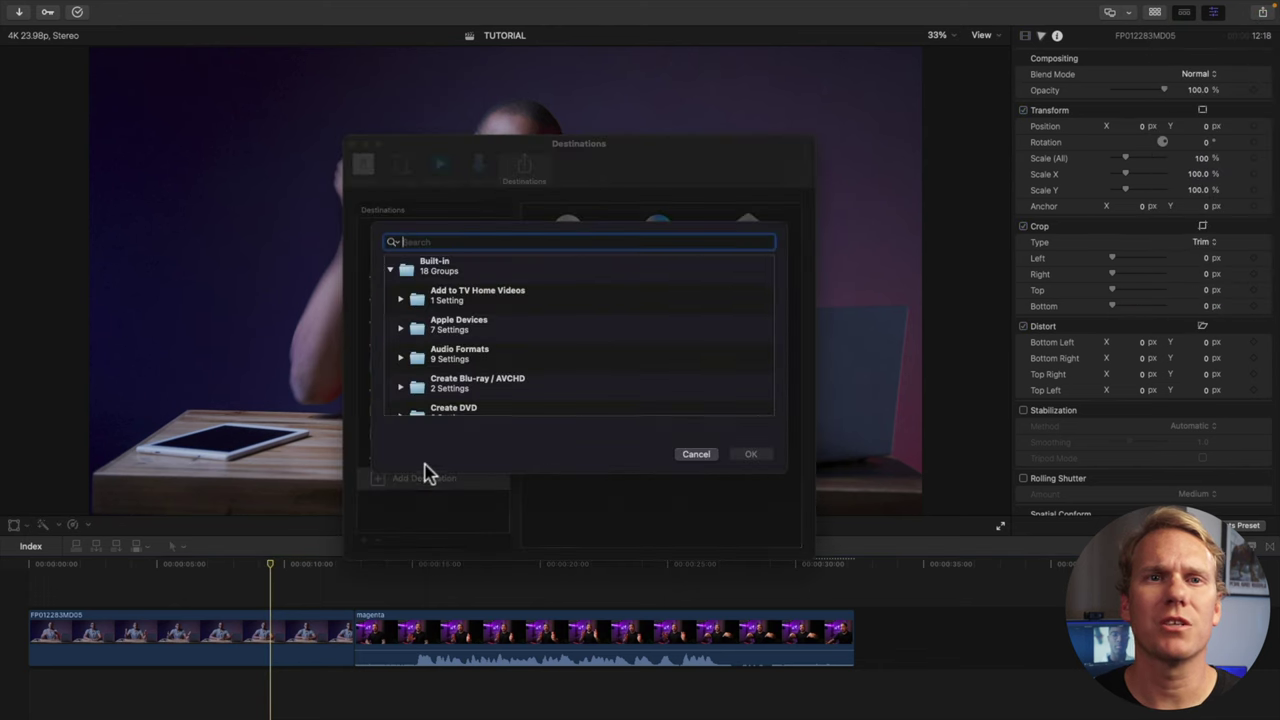
pyautogui.scroll(-10, 480, 292)
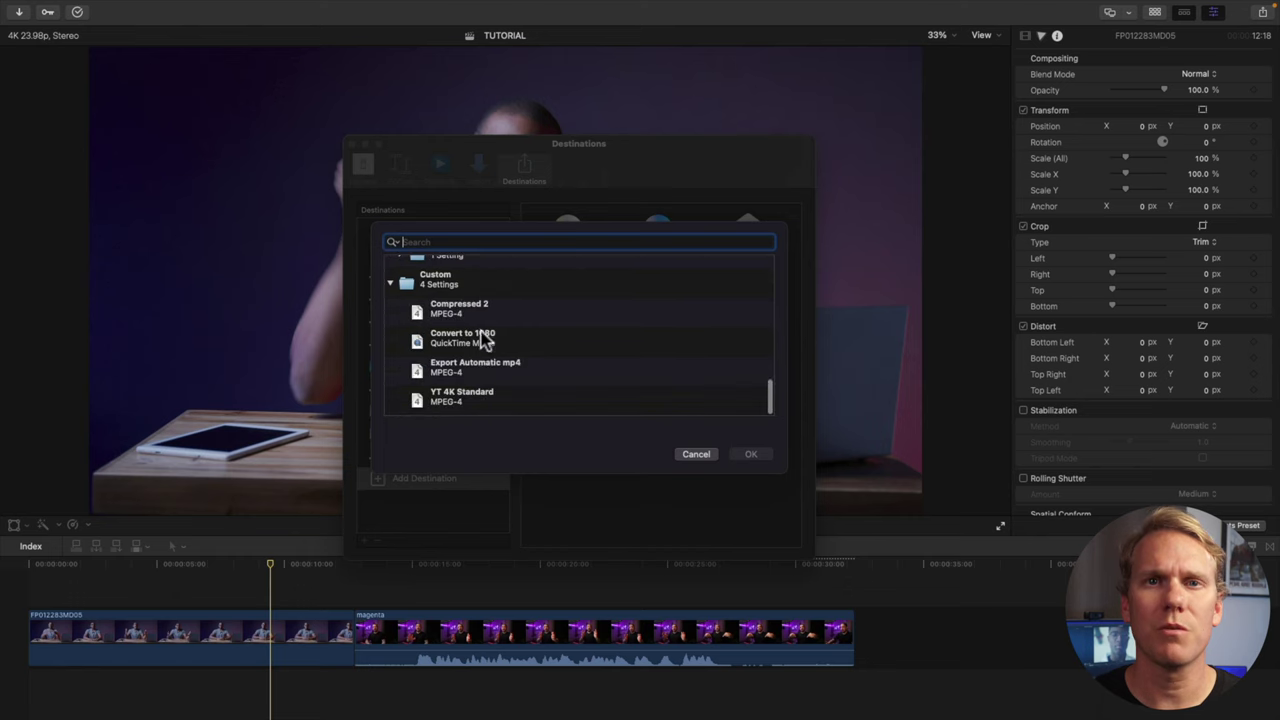
pyautogui.click(476, 312)
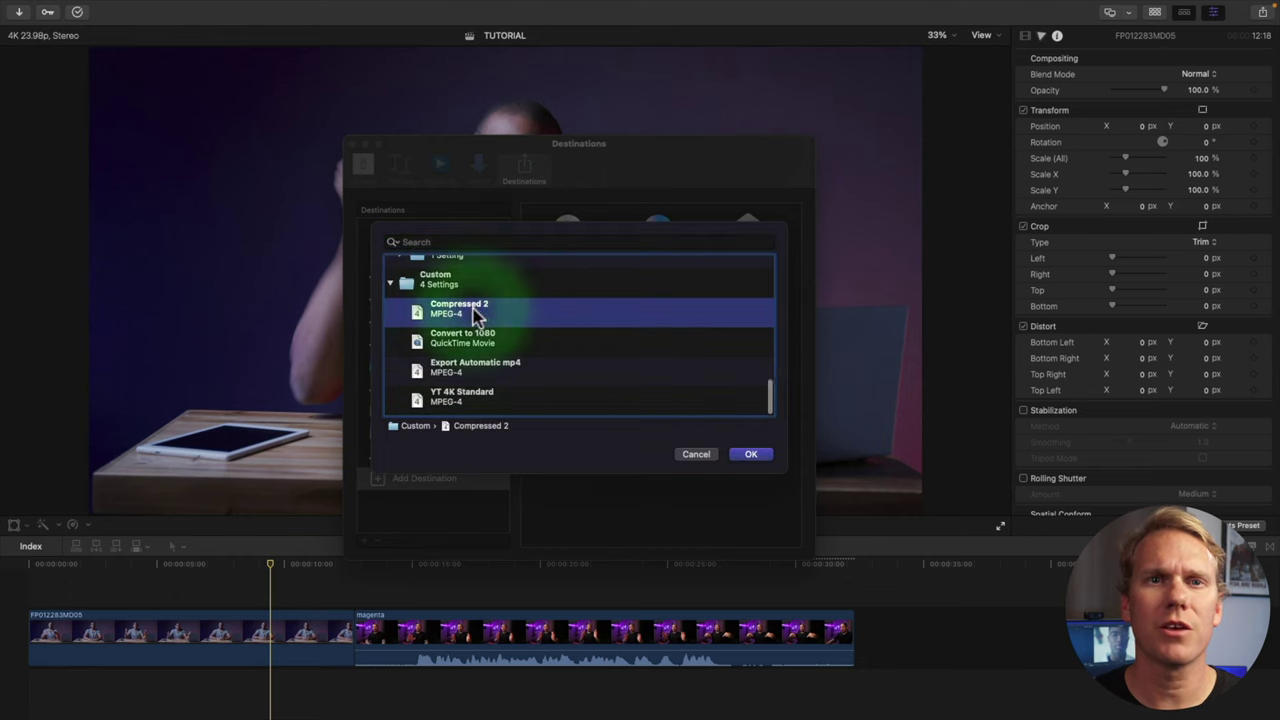
pyautogui.click(752, 455)
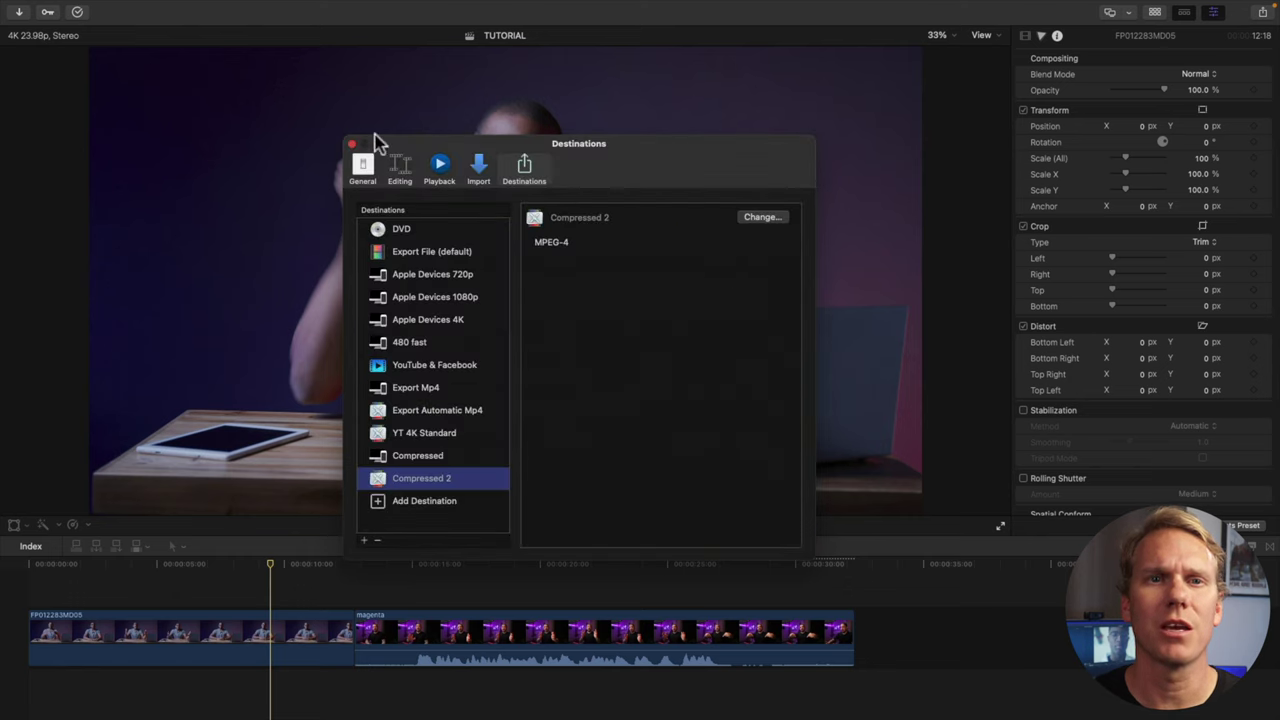
pyautogui.click(353, 146)
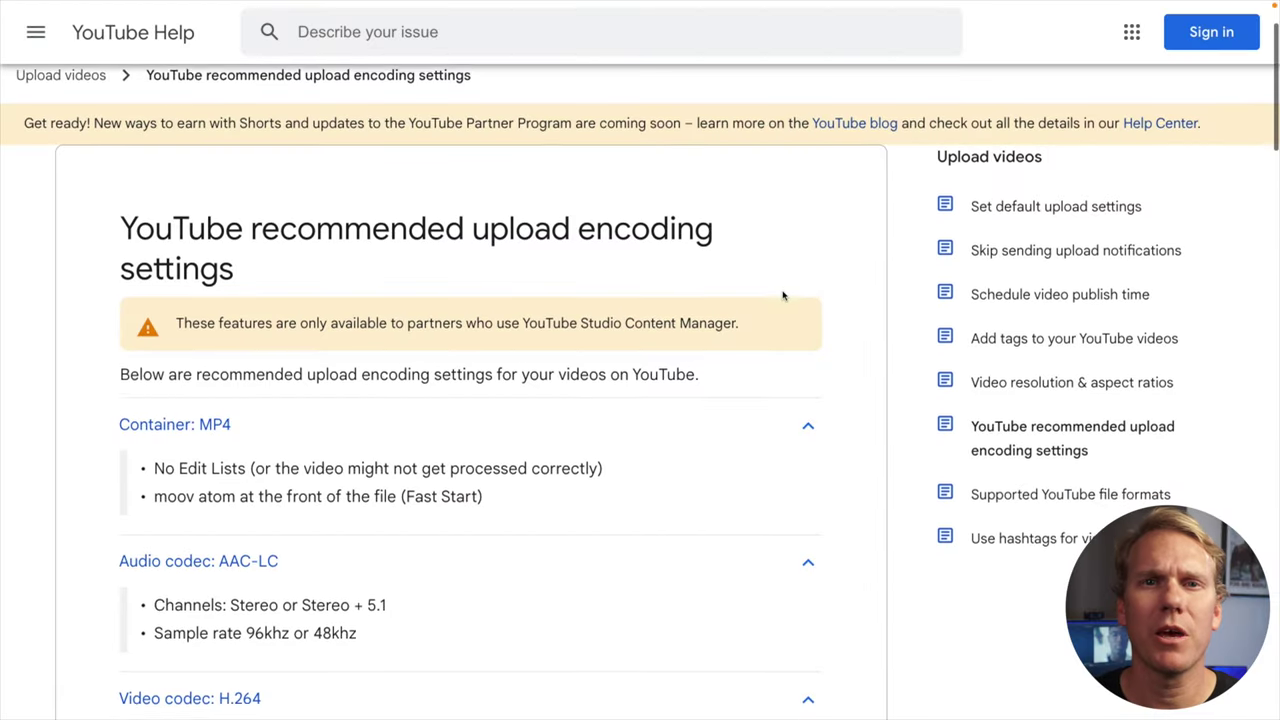
pyautogui.scroll(-3, 783, 295)
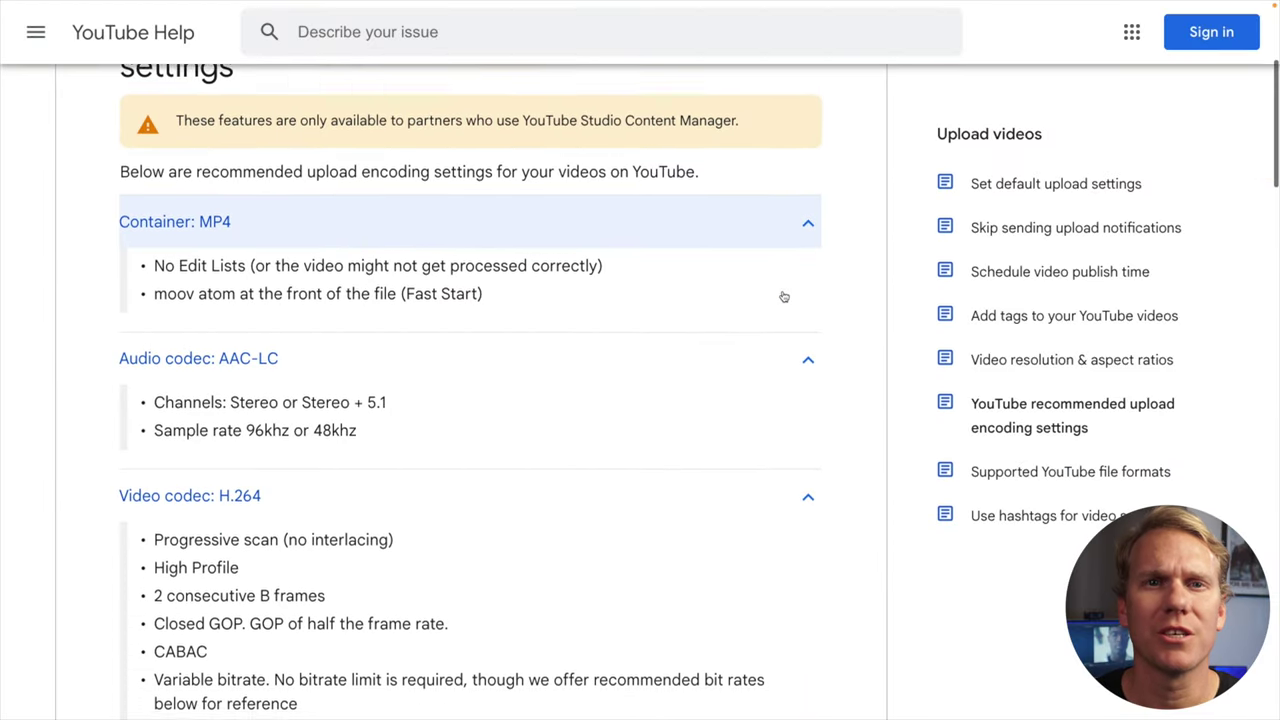
pyautogui.scroll(-2, 783, 296)
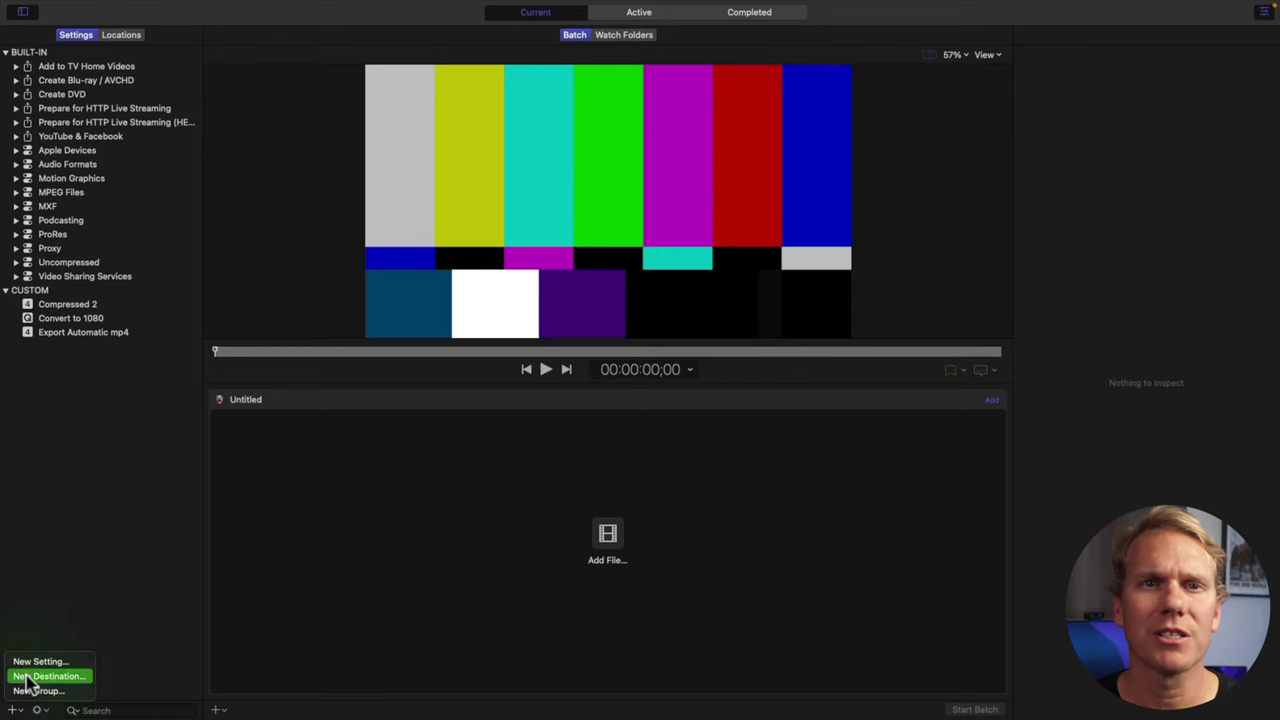
# Create a new MPEG-4 Compressor setting named YouTube compression
pyautogui.click(76, 663)
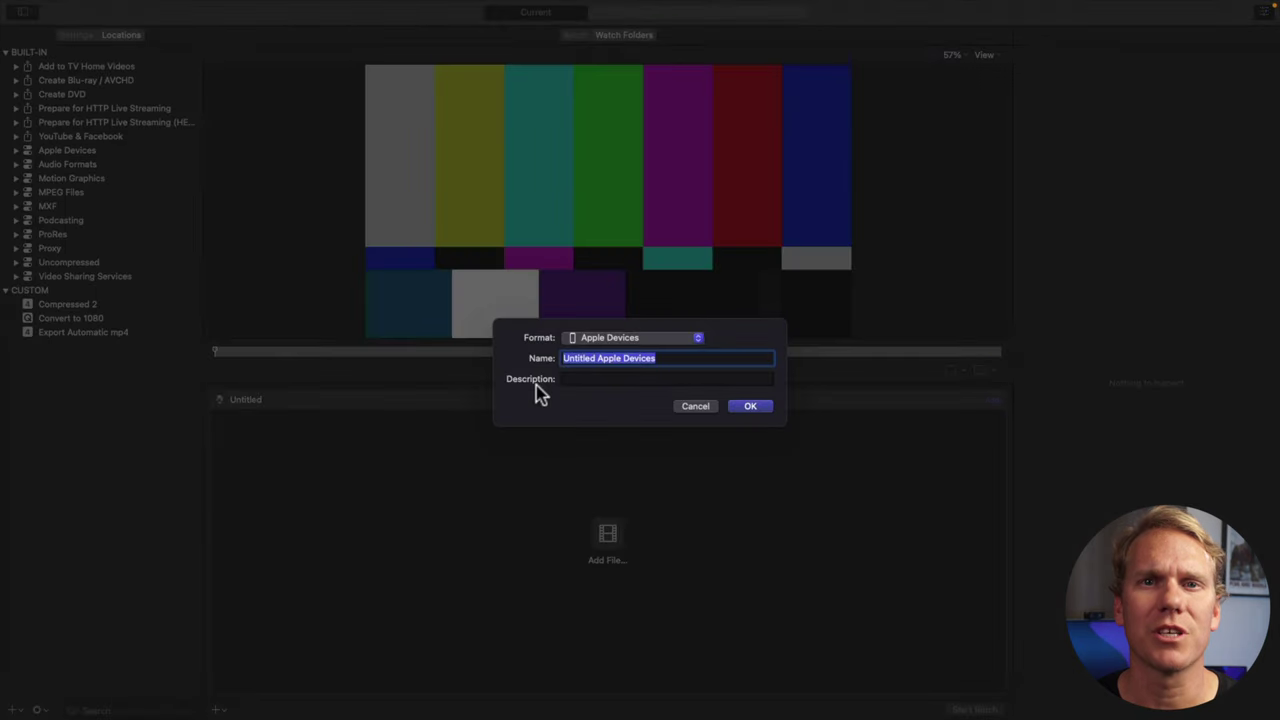
pyautogui.click(638, 340)
pyautogui.click(617, 449)
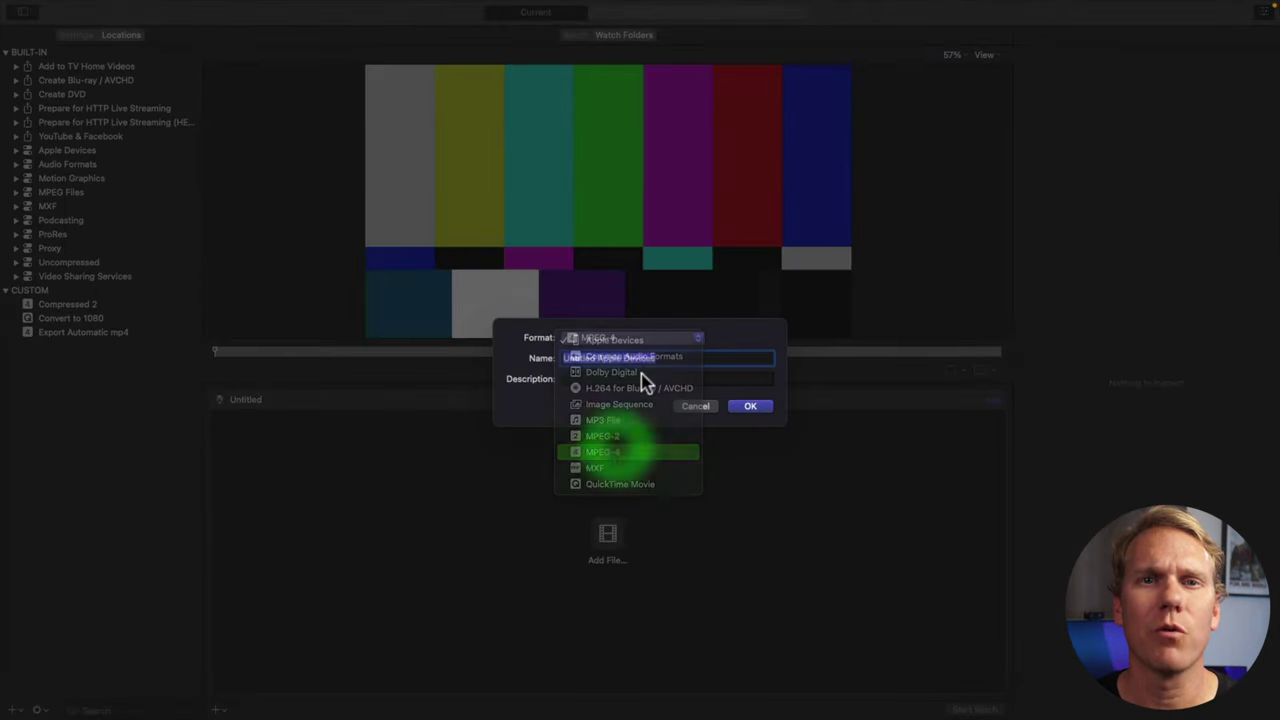
pyautogui.write('YouTube ciomn')
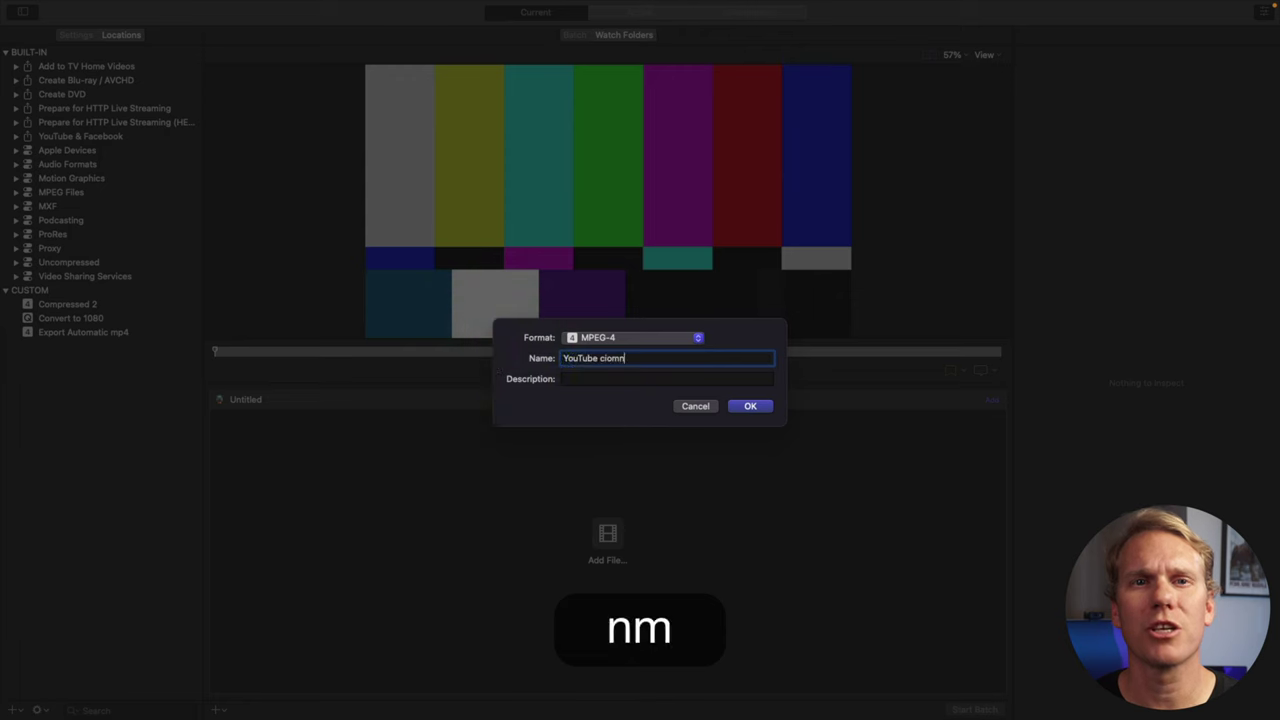
pyautogui.write('ession')
pyautogui.press('Return')
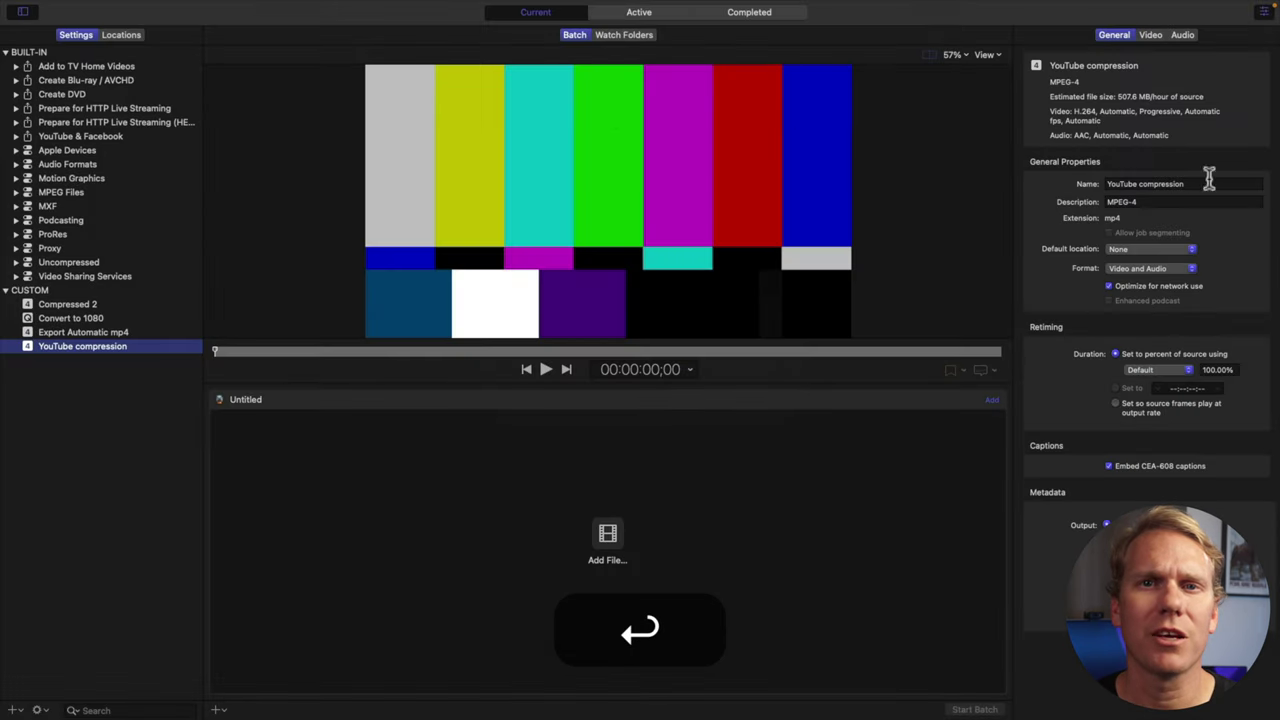
# Set the video average data rate to Custom 45000 kbps
pyautogui.click(1152, 36)
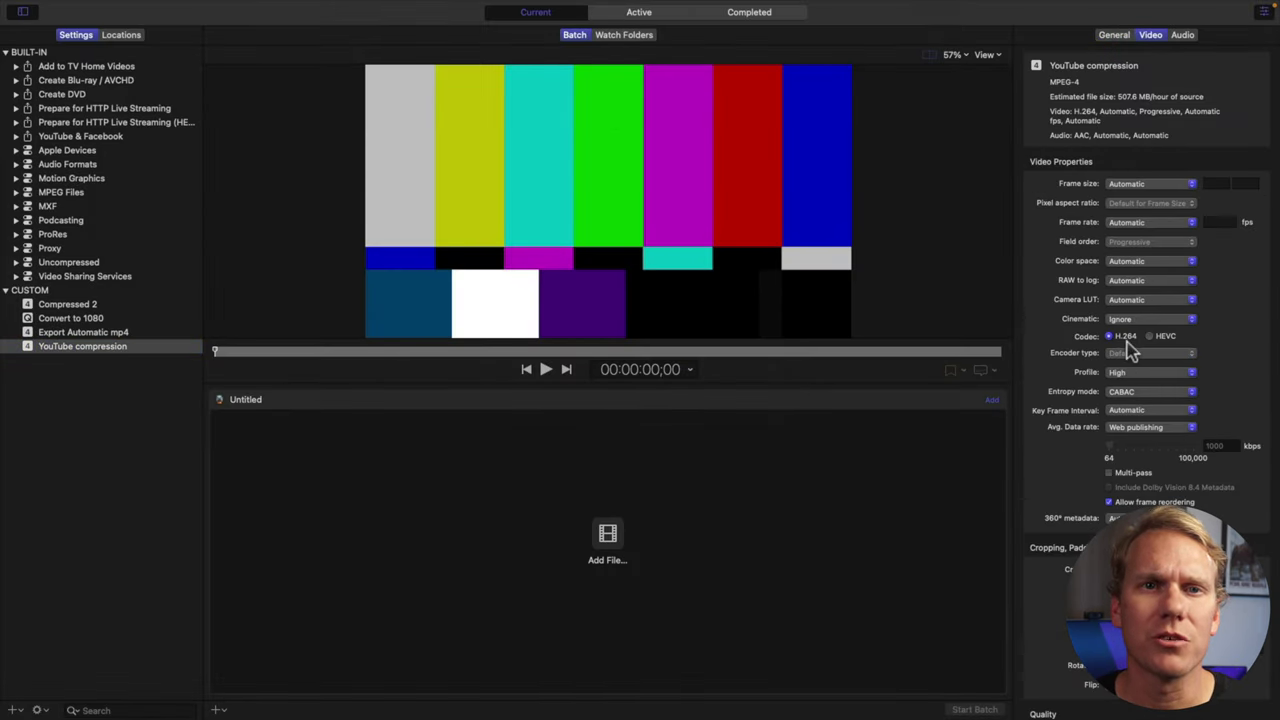
pyautogui.click(1140, 427)
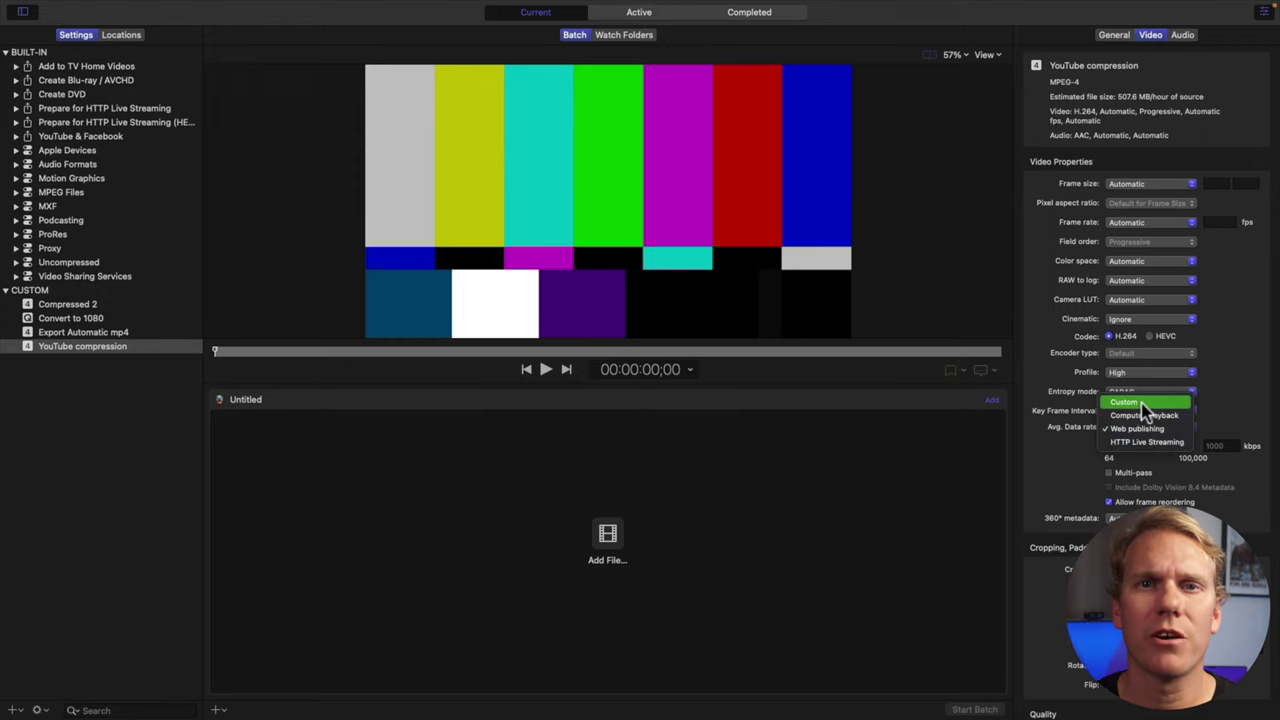
pyautogui.click(1143, 404)
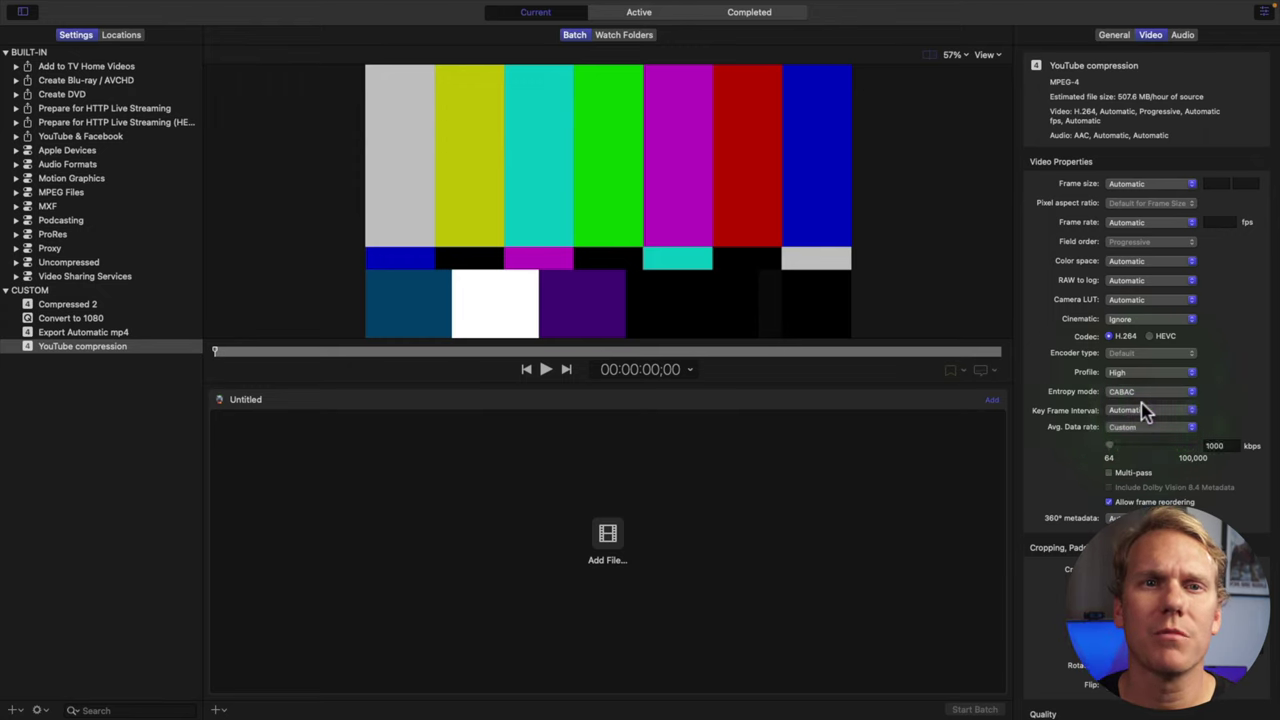
pyautogui.click(1234, 446)
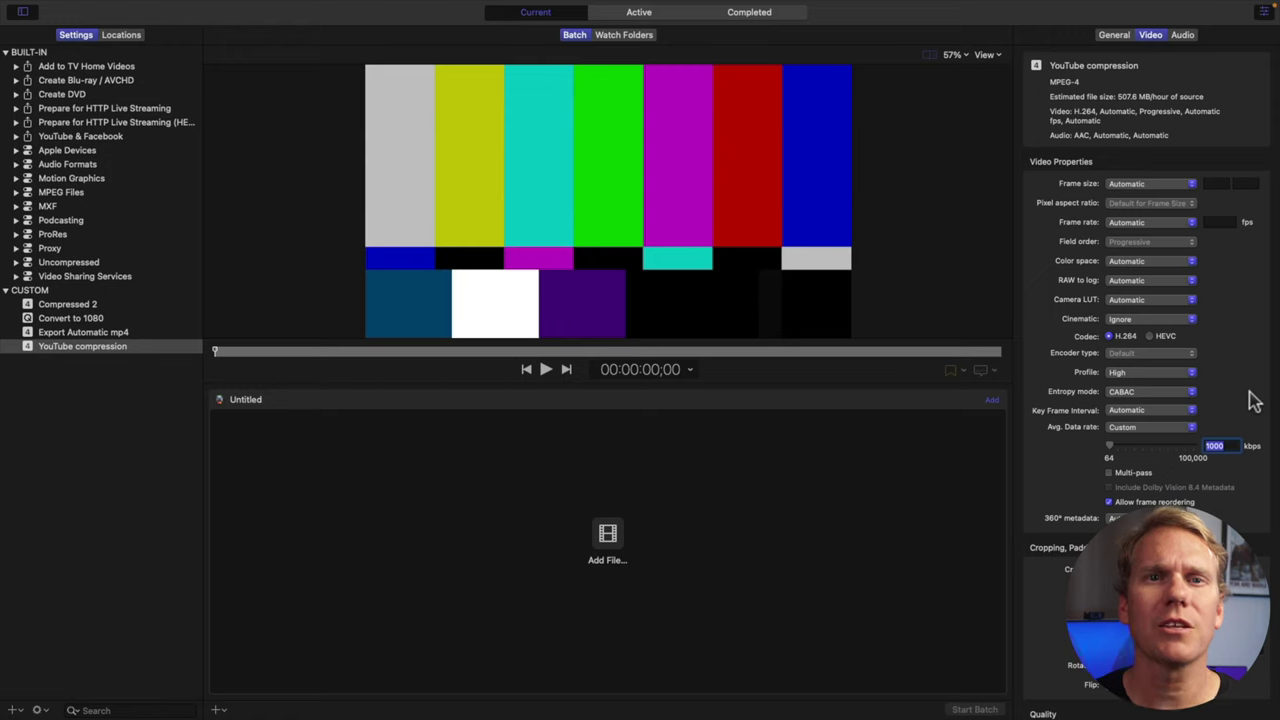
pyautogui.write('45')
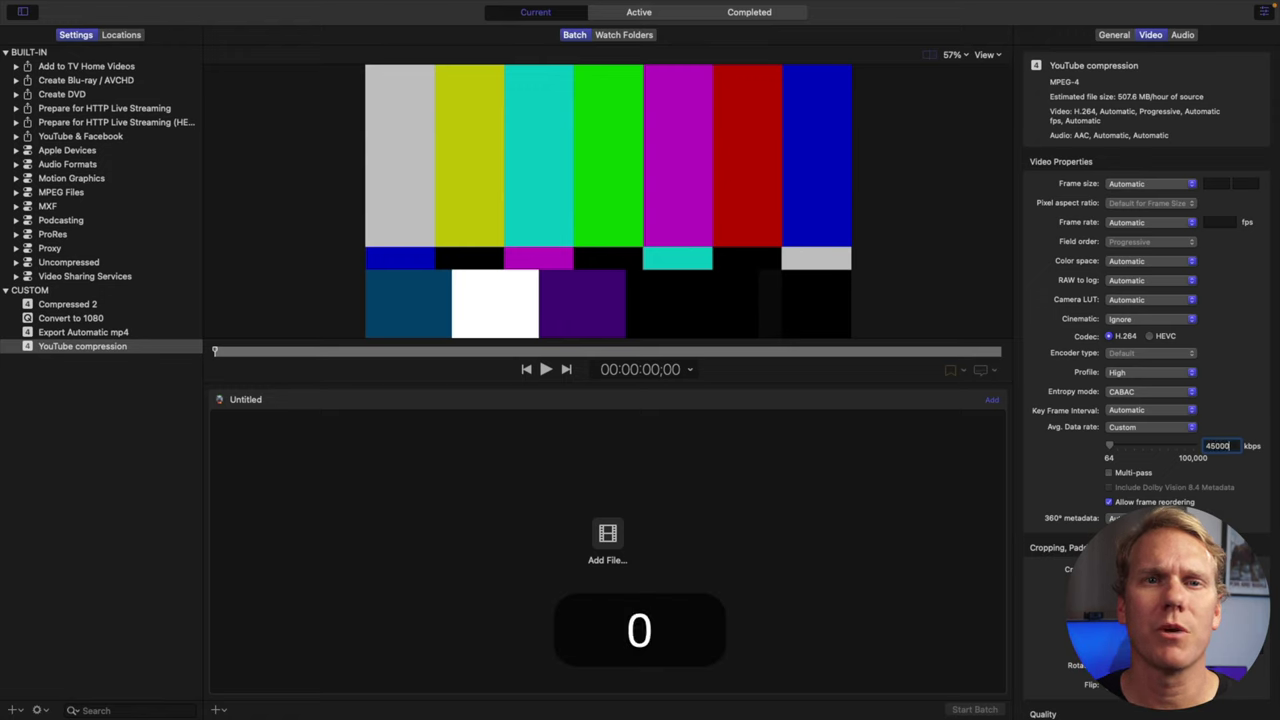
pyautogui.press('Return')
# Set the audio to Stereo (L R), 48 kHz, AAC at High quality
pyautogui.click(1182, 34)
pyautogui.click(1151, 186)
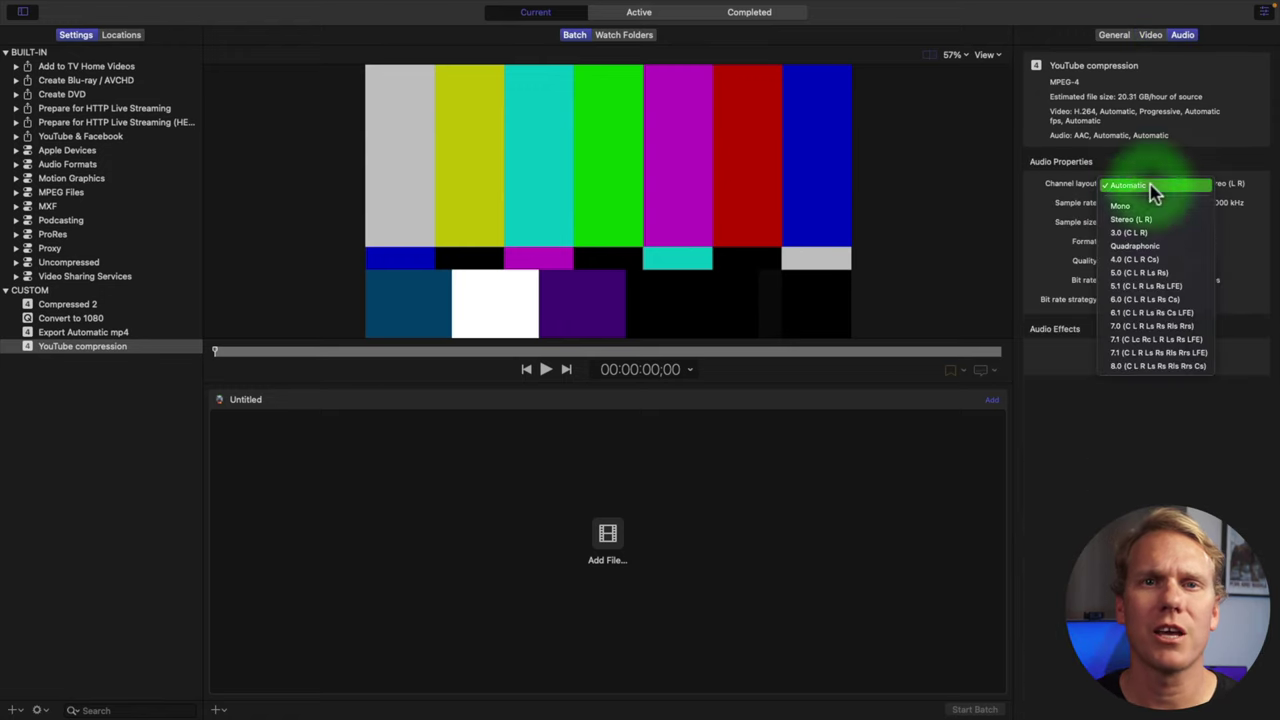
pyautogui.click(1145, 222)
pyautogui.click(1150, 204)
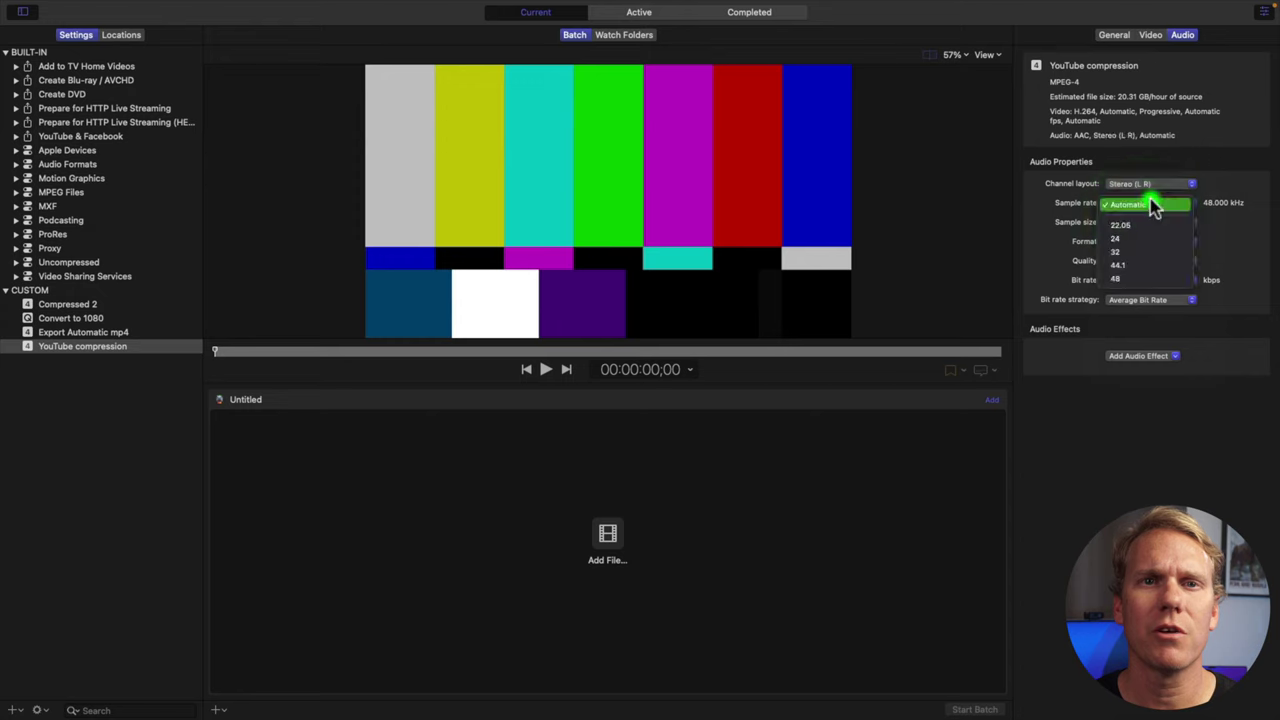
pyautogui.click(1140, 278)
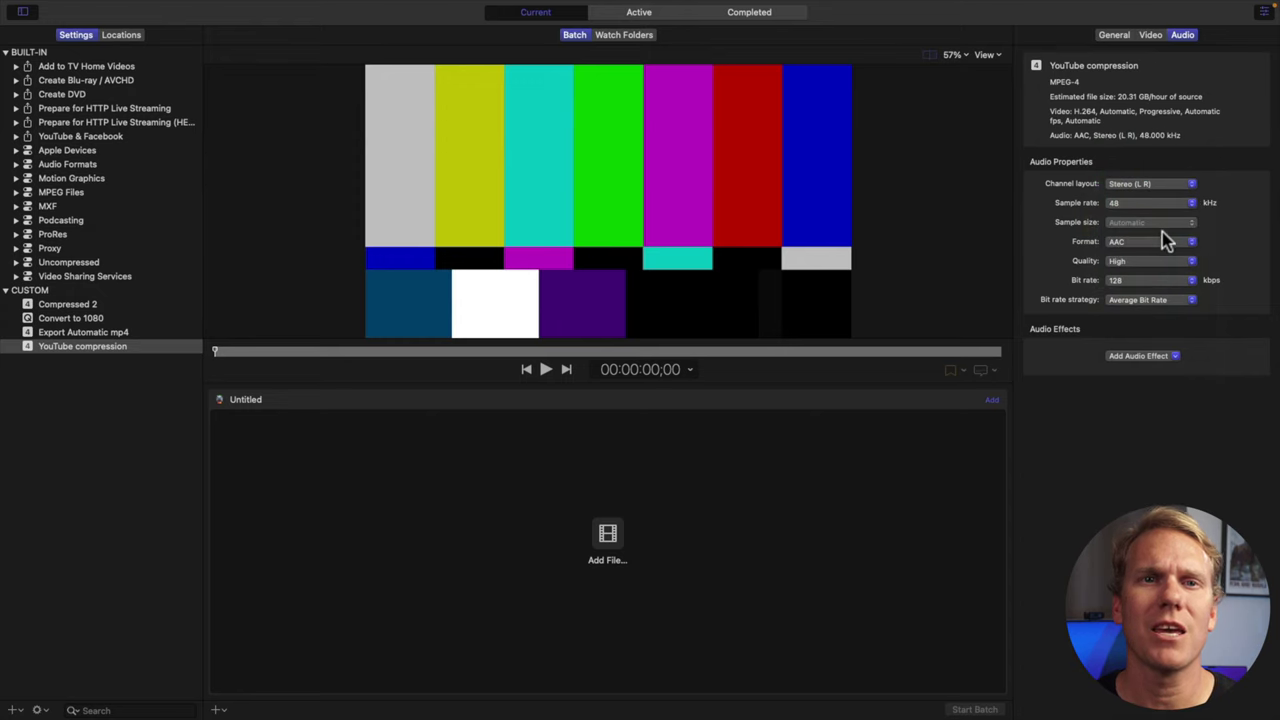
pyautogui.click(1165, 240)
pyautogui.click(1158, 245)
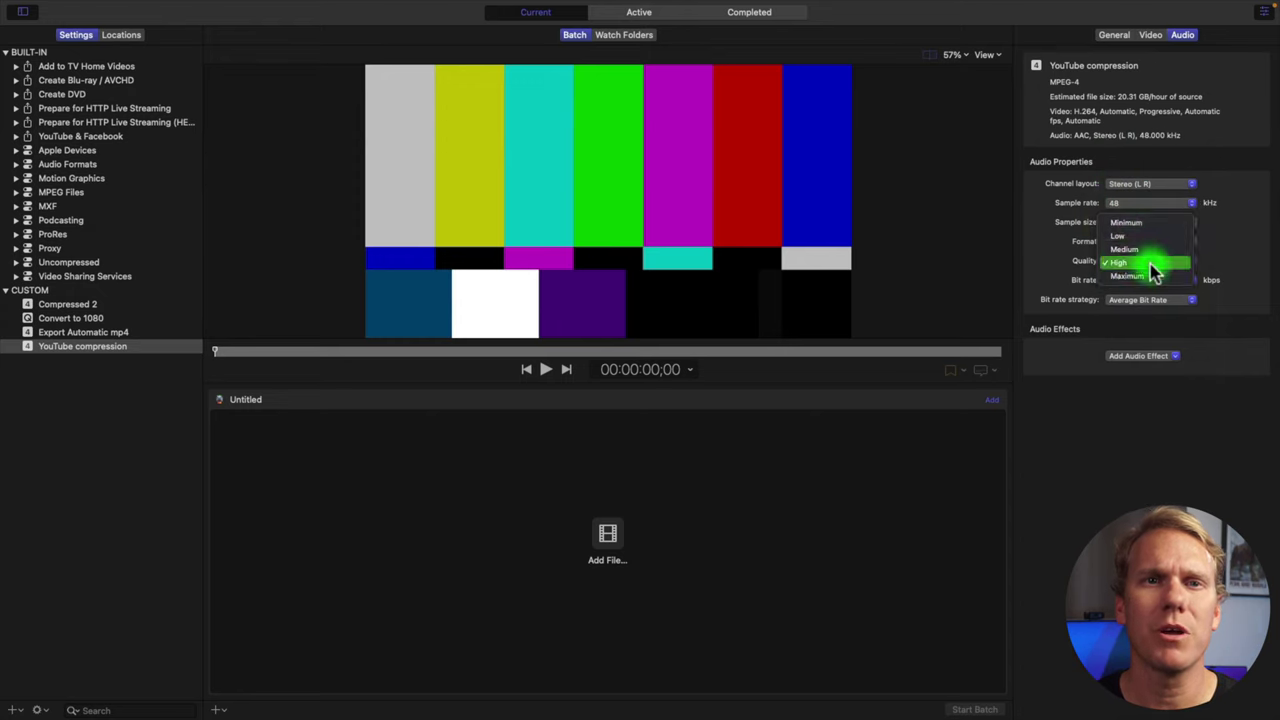
pyautogui.click(1150, 264)
pyautogui.click(1143, 280)
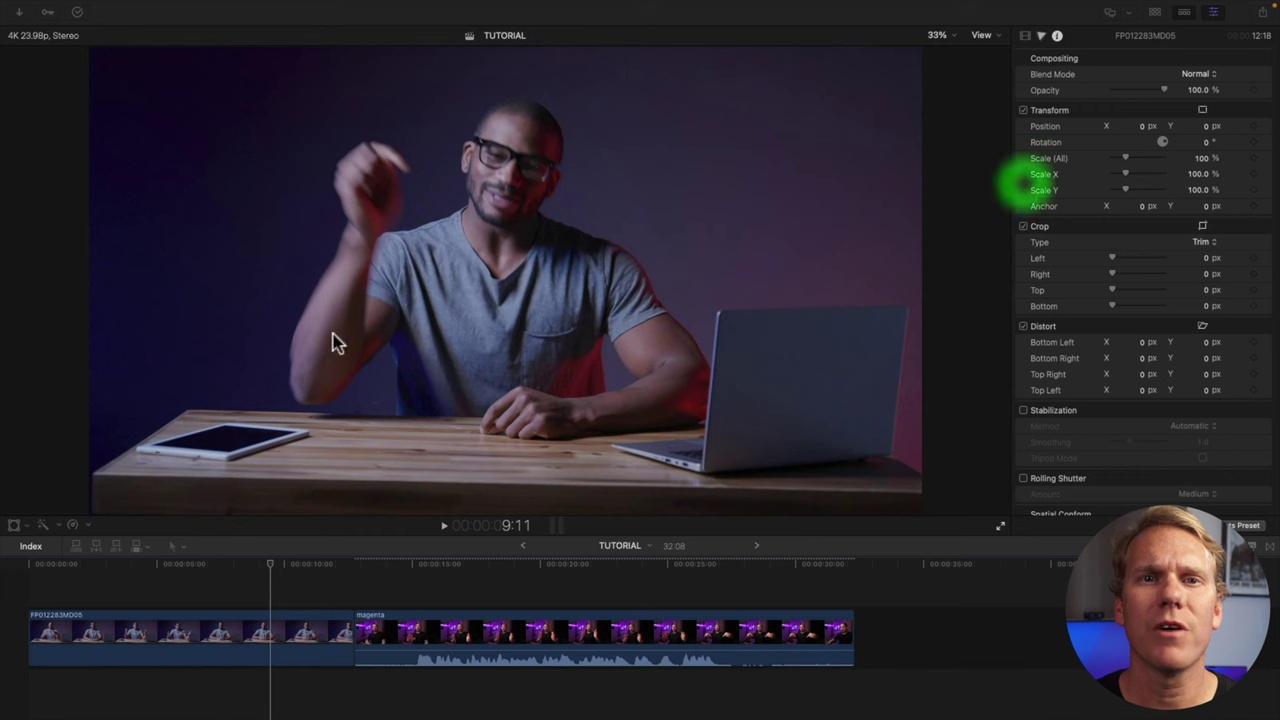
# Add the Custom > YouTube compression Compressor setting as a share destination, then close Destinations
pyautogui.click(1262, 12)
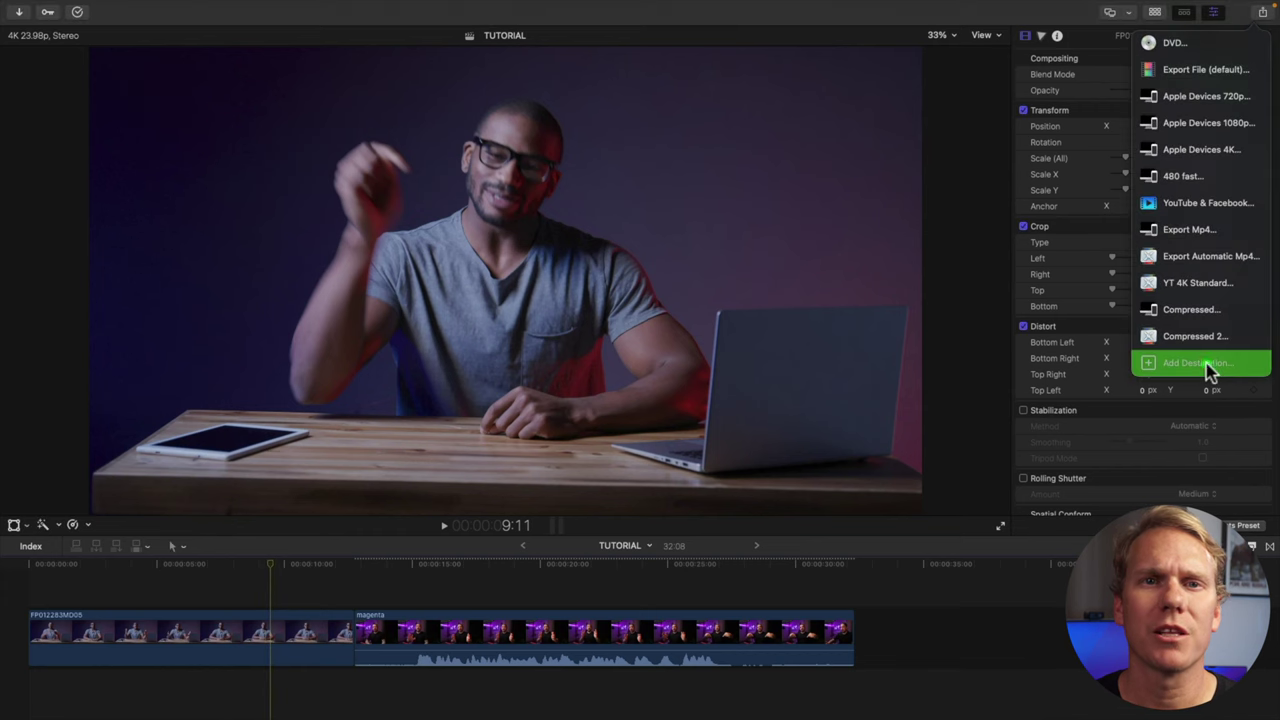
pyautogui.click(1206, 364)
pyautogui.moveTo(517, 435); pyautogui.dragTo(425, 497)
pyautogui.scroll(-10, 476, 333)
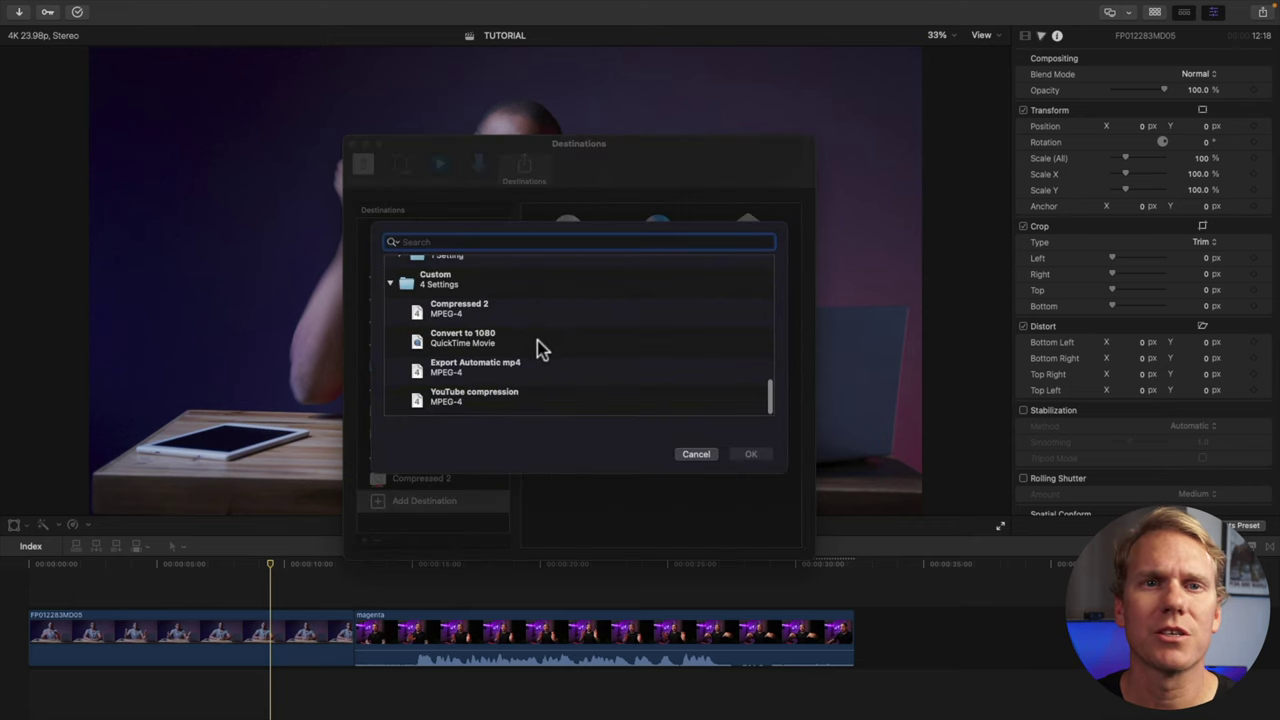
pyautogui.click(456, 398)
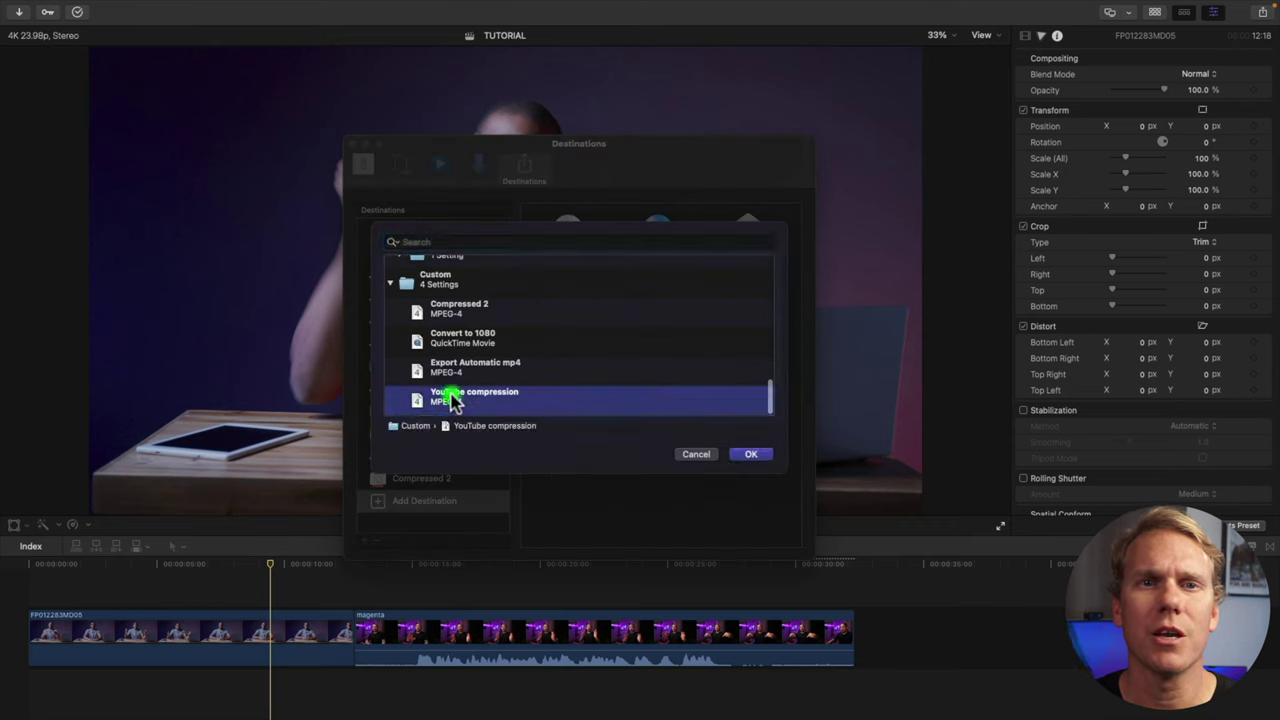
pyautogui.click(752, 455)
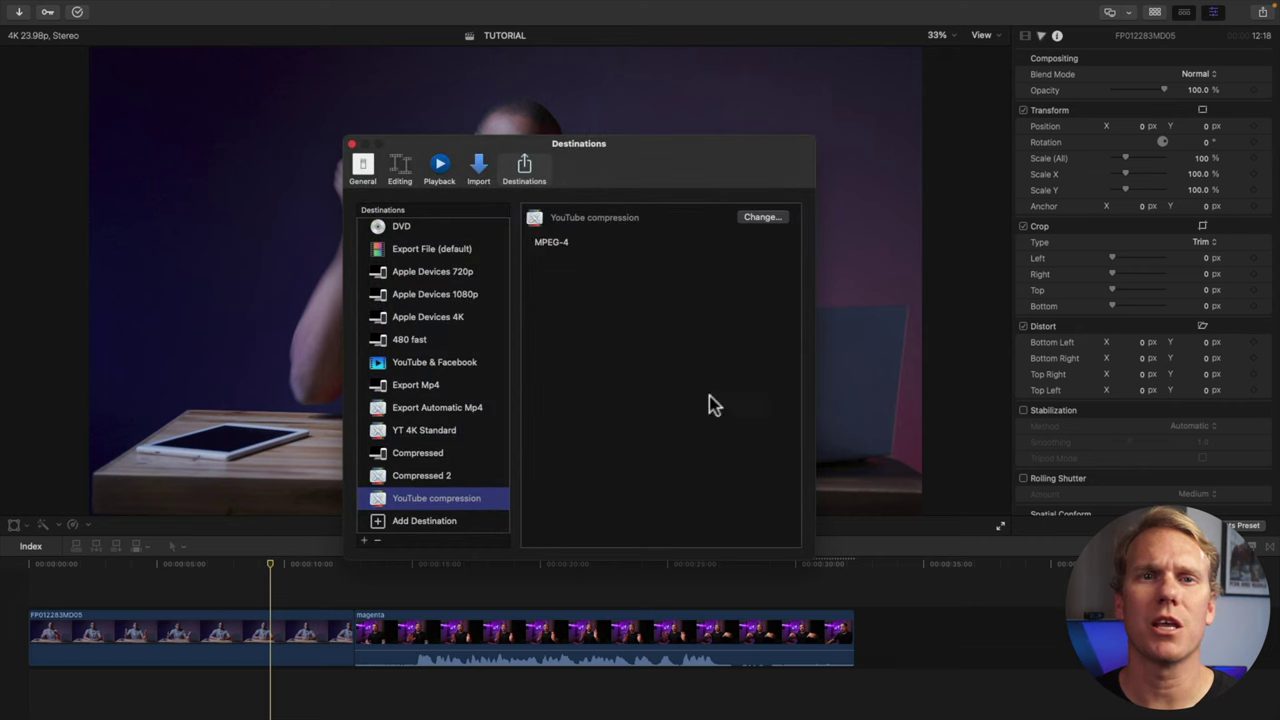
pyautogui.click(352, 144)
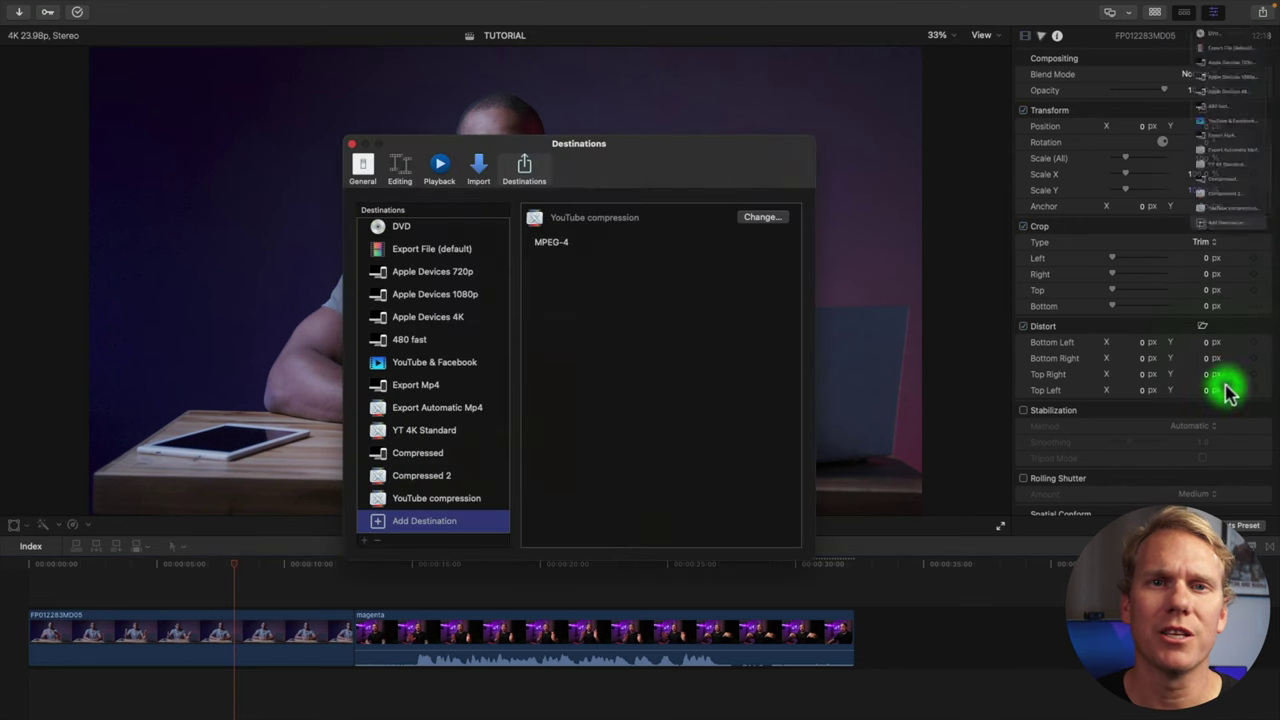
# Add an Email destination to the share list and close the Destinations window
pyautogui.moveTo(644, 340); pyautogui.dragTo(416, 509)
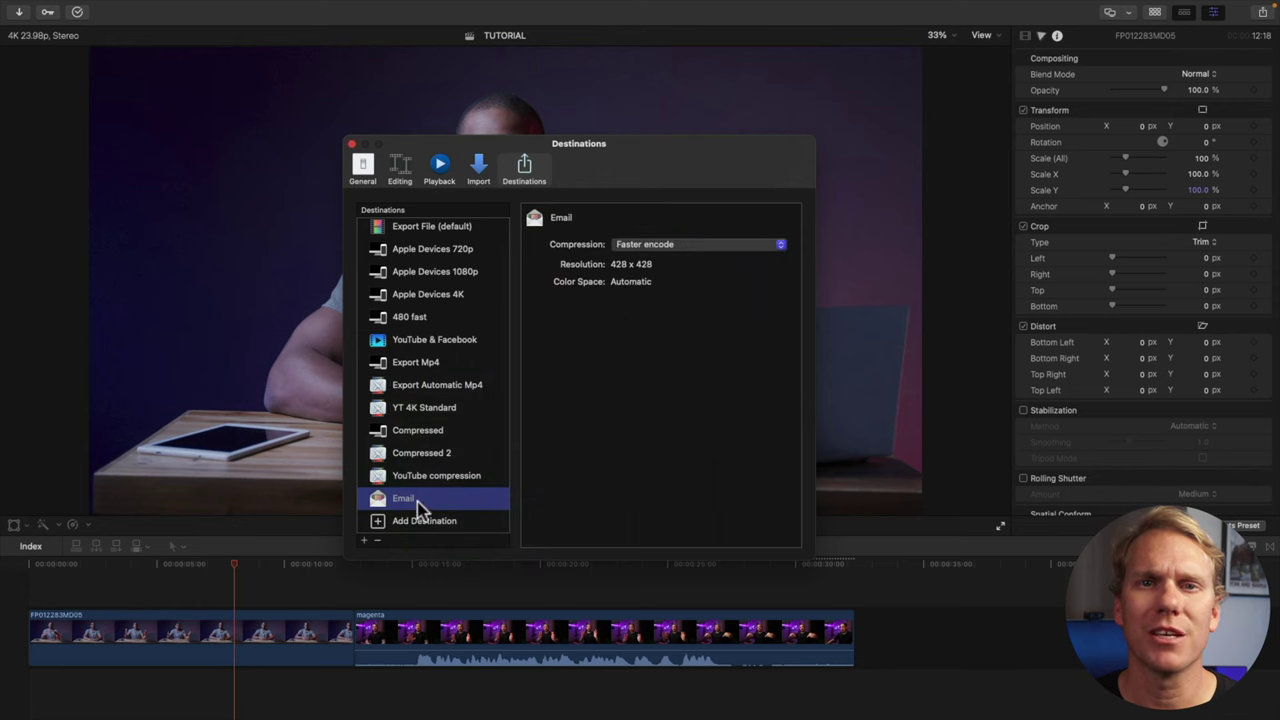
pyautogui.click(351, 144)
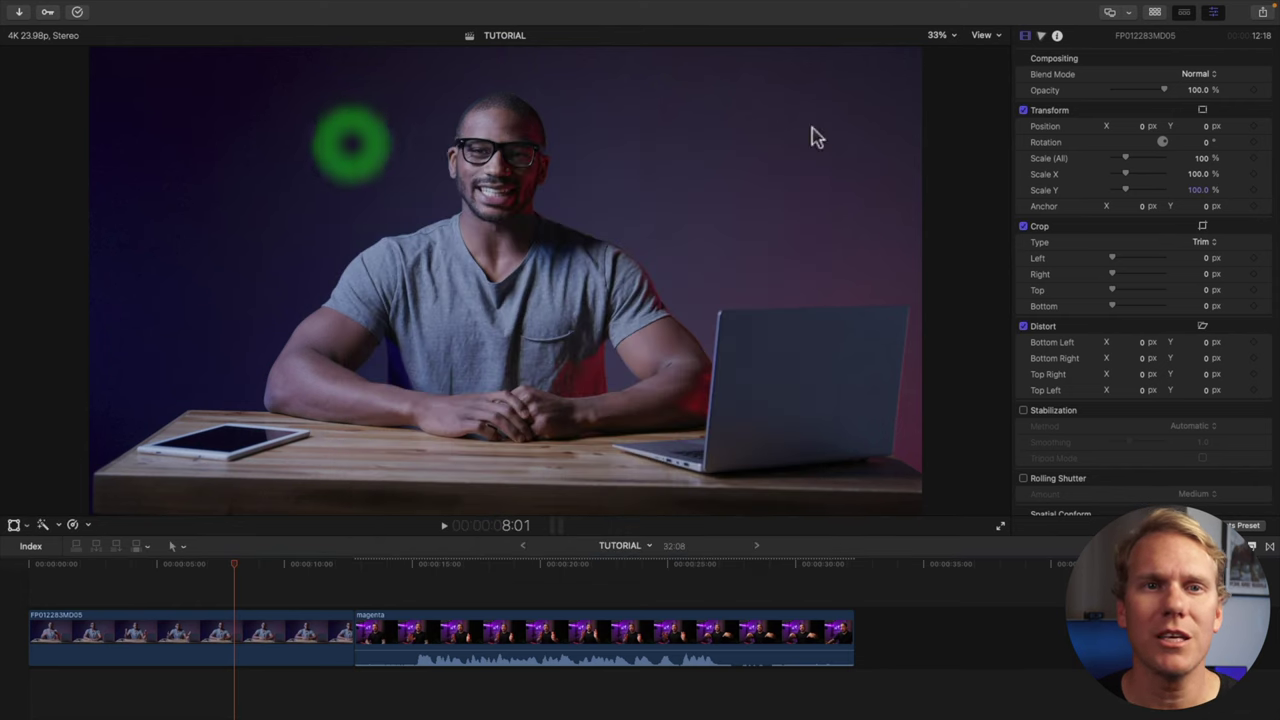
# Share the project via Email, exporting TUTORIAL - Small.mov at 428 x 242
pyautogui.click(1262, 12)
pyautogui.click(1185, 389)
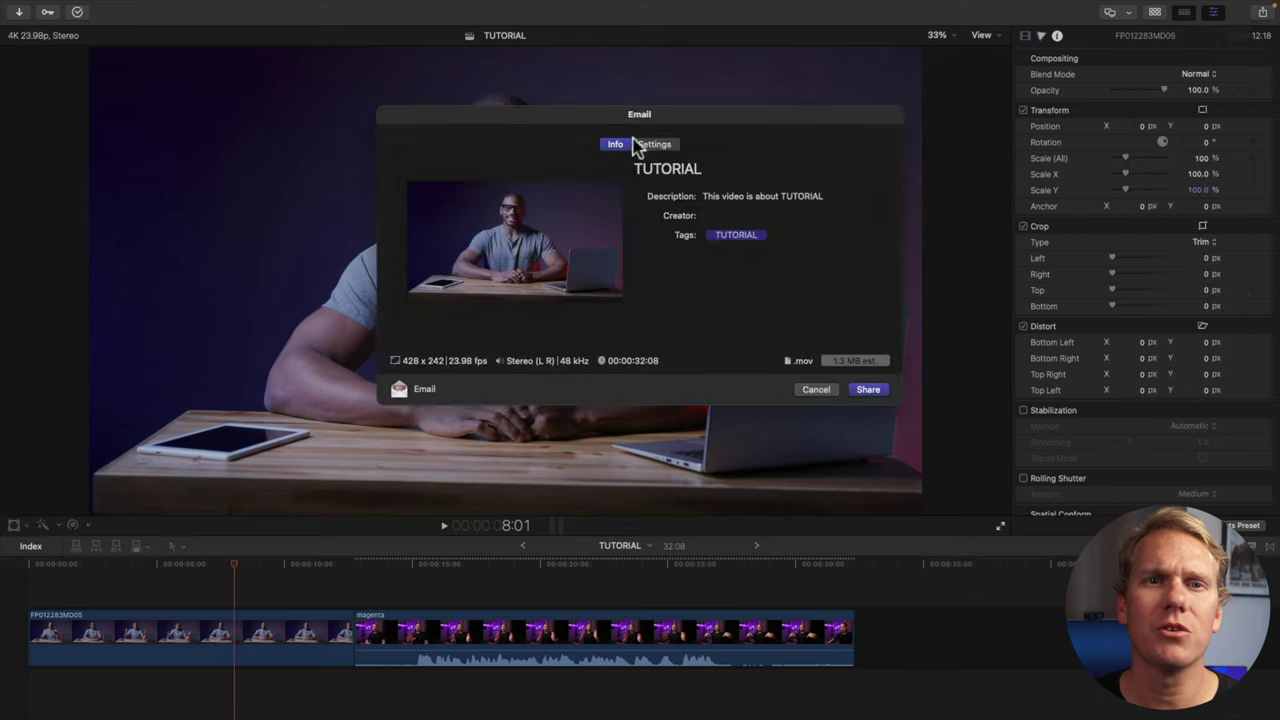
pyautogui.click(654, 144)
pyautogui.click(762, 220)
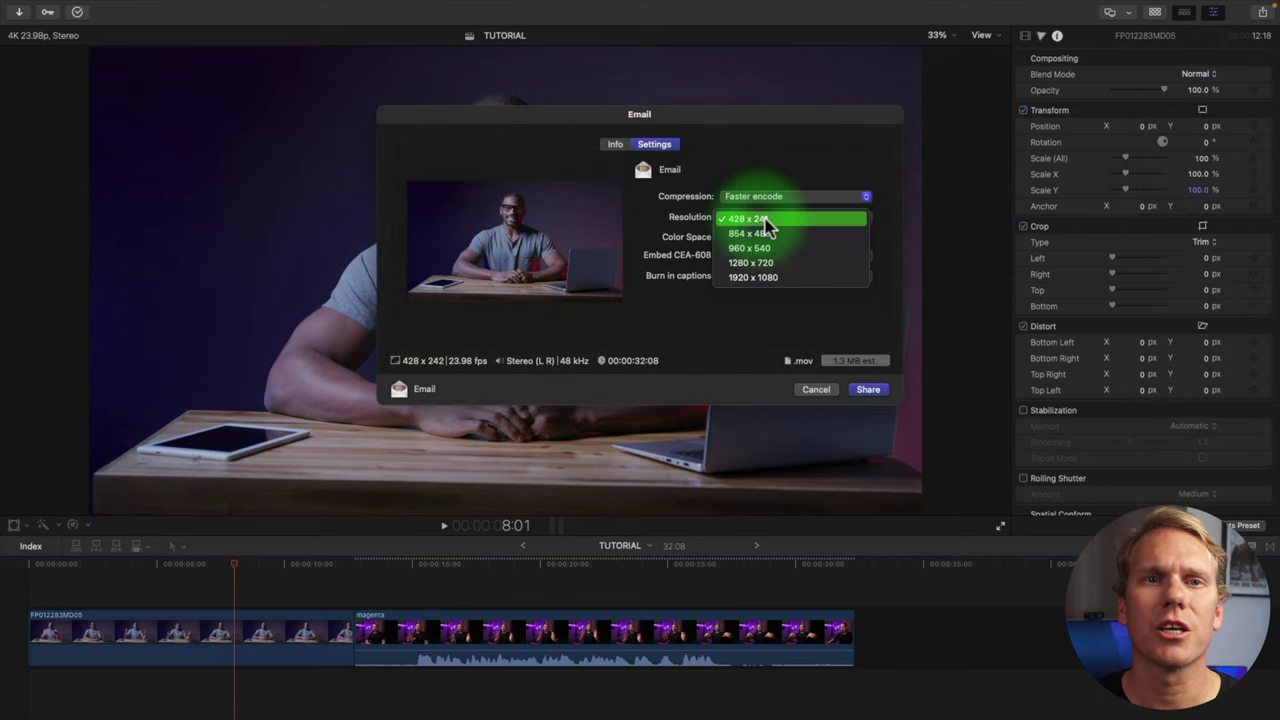
pyautogui.click(866, 390)
pyautogui.press('super+9')
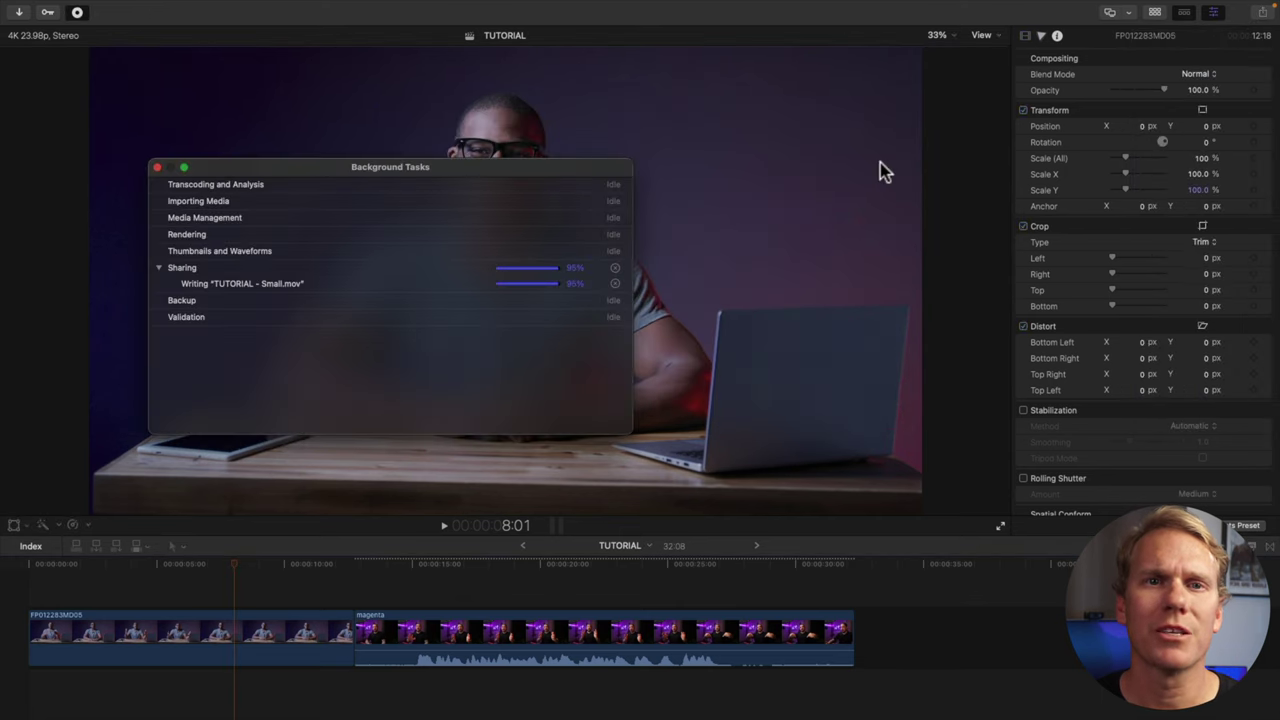